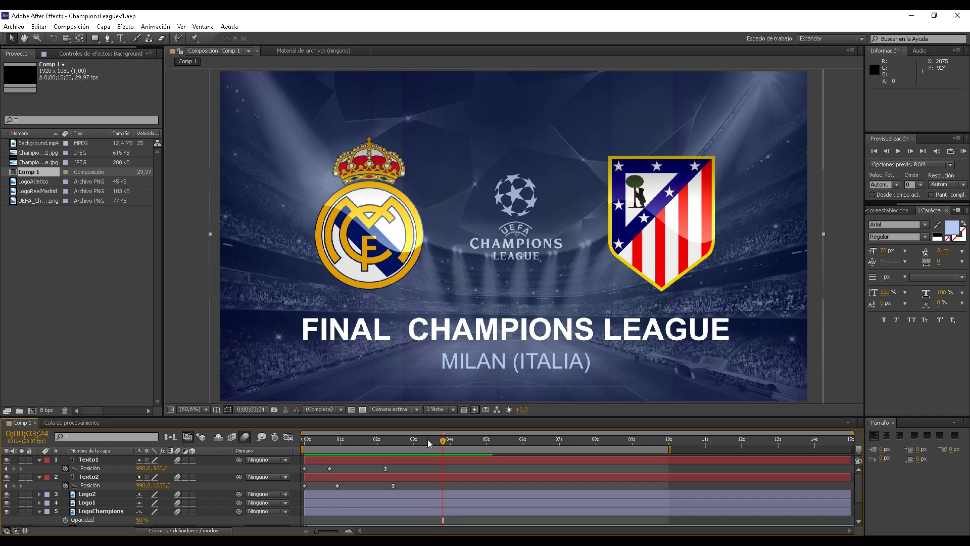
Step: Bring the After Effects Exporter folder forward, then hide it again to return to the composition
mouse_move(435, 540)
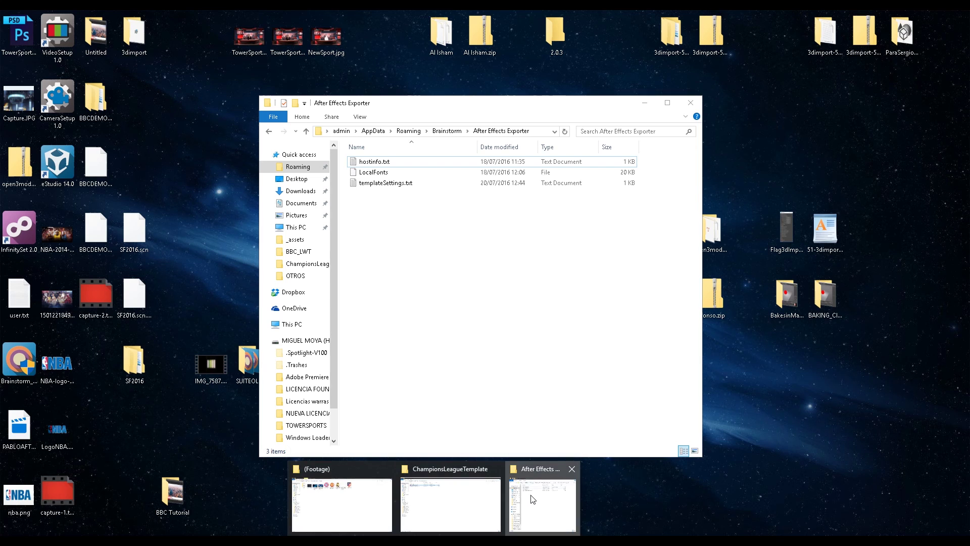
click(537, 494)
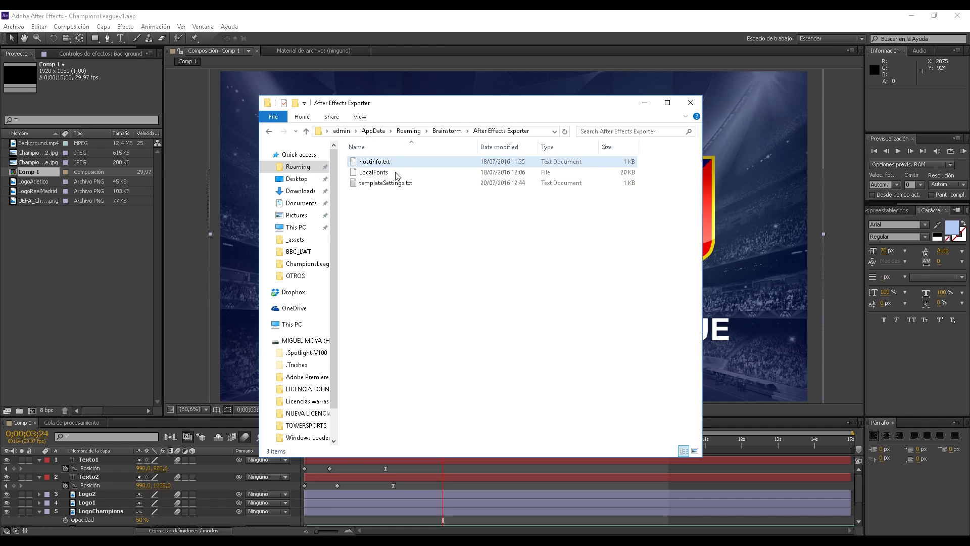
click(645, 102)
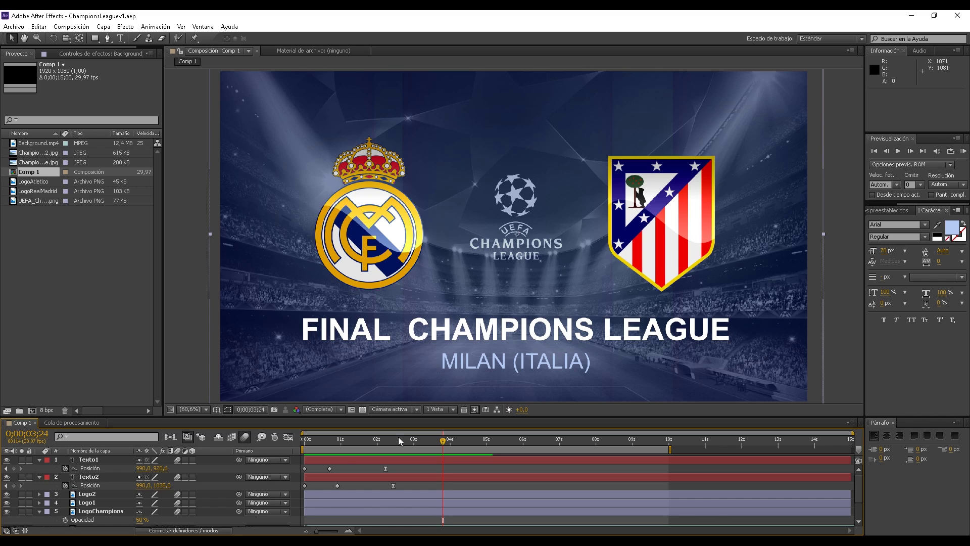
Step: In General preferences, untick letting scripts write files and access the network, and confirm
click(40, 27)
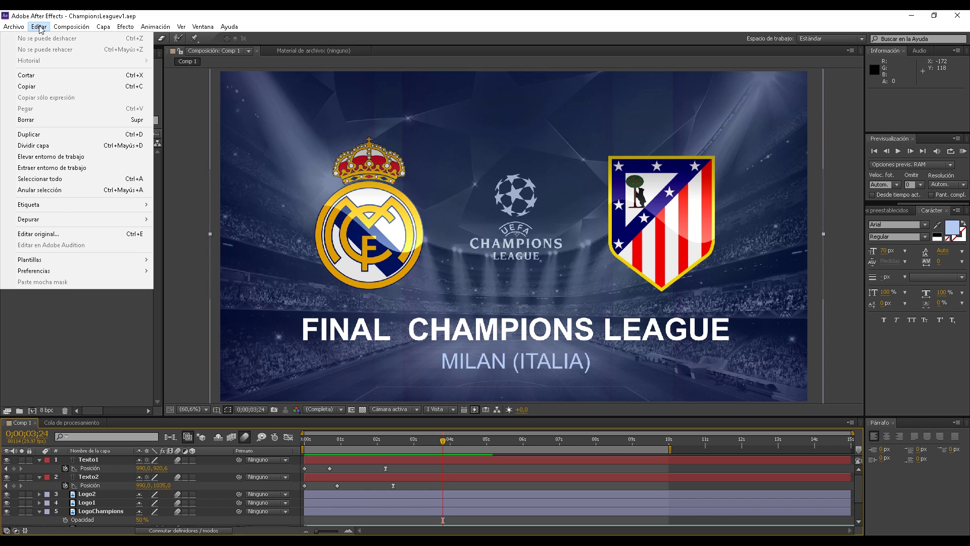
mouse_move(68, 272)
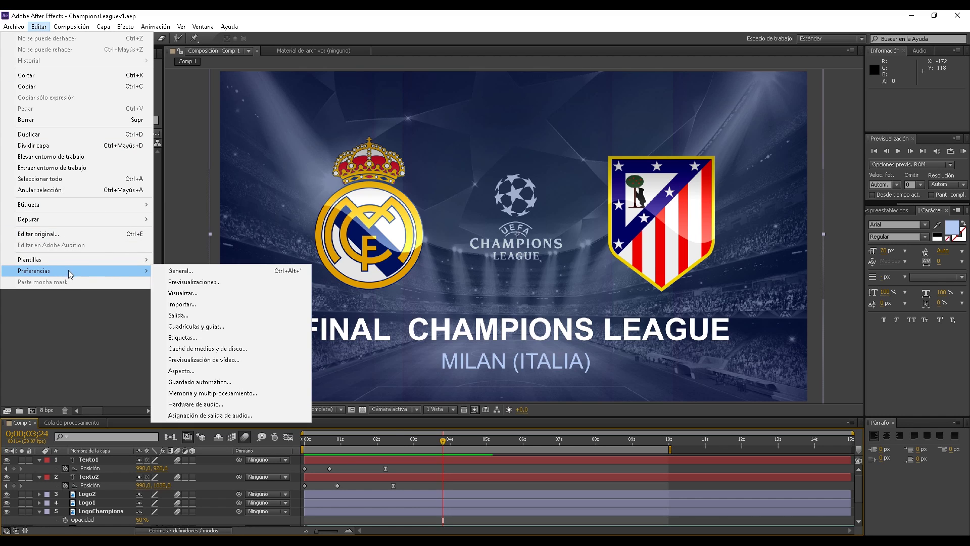
click(193, 275)
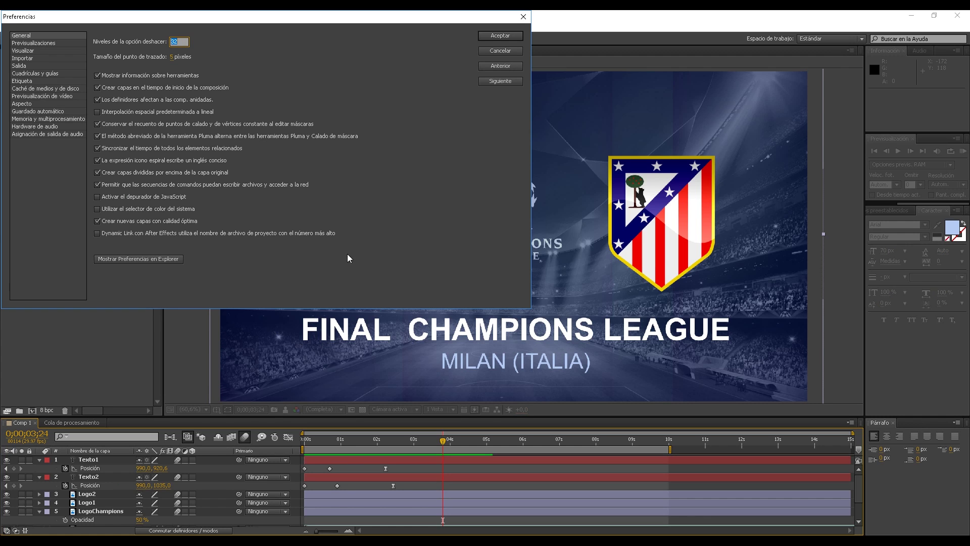
drag(222, 18, 322, 92)
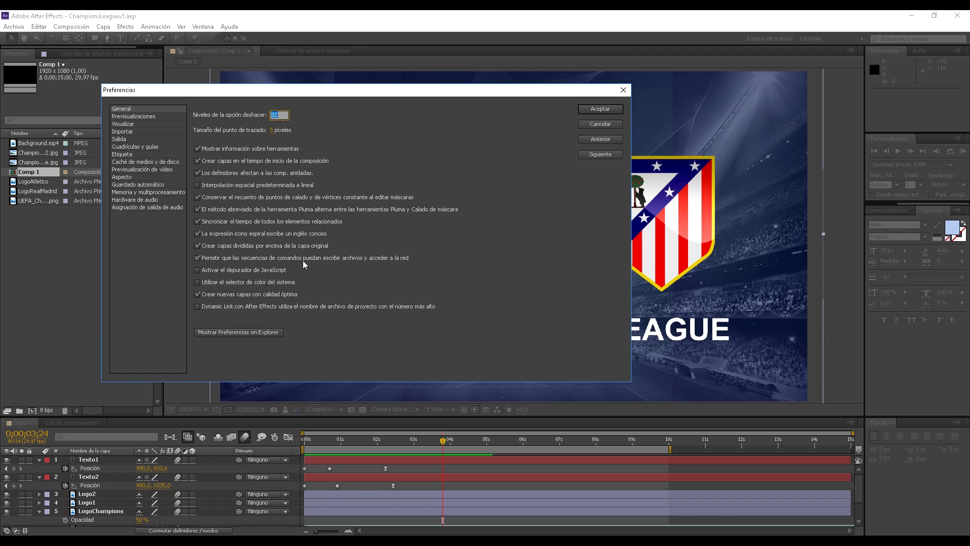
click(200, 259)
click(612, 110)
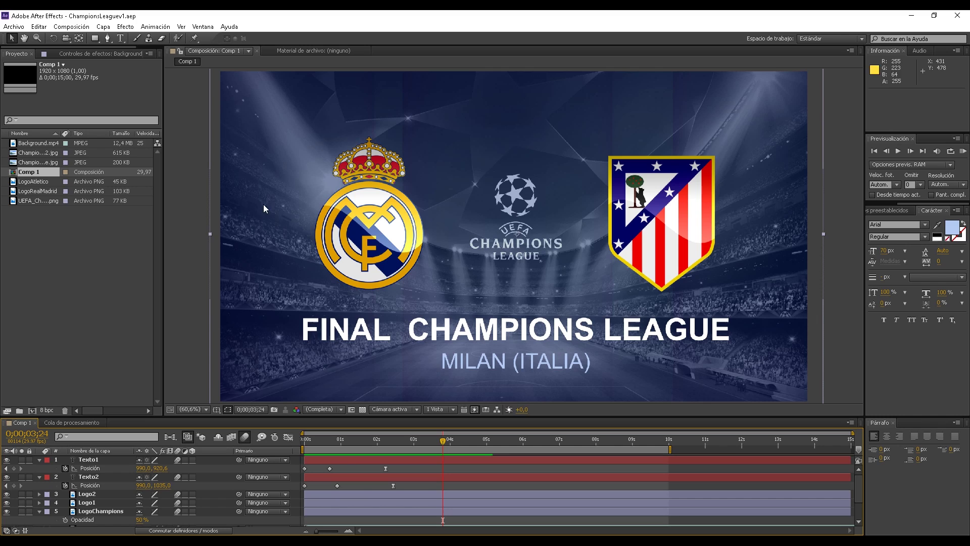
click(84, 423)
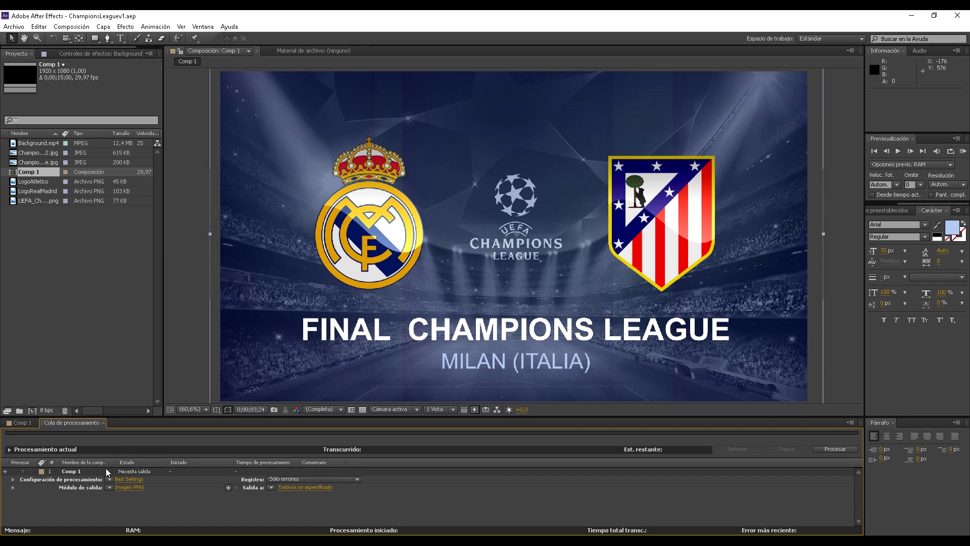
click(109, 487)
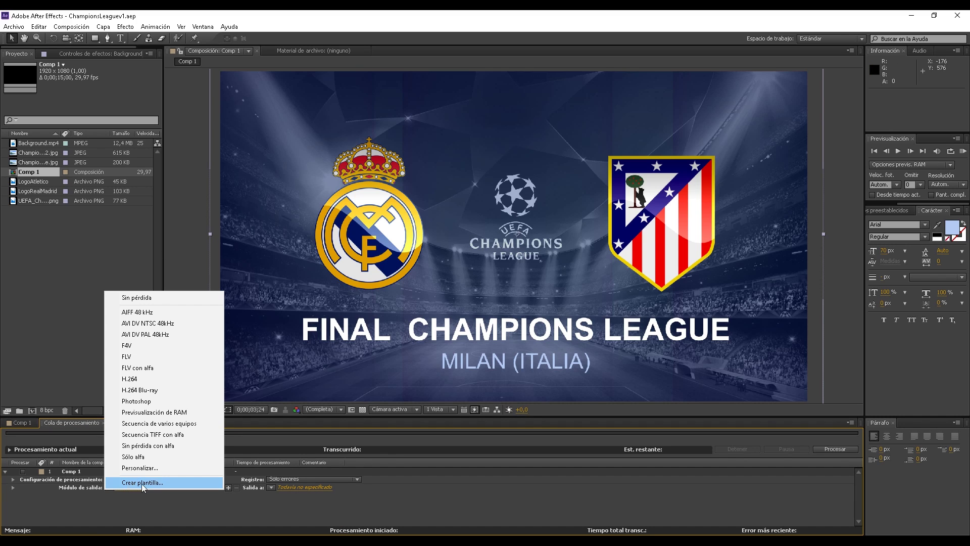
click(108, 509)
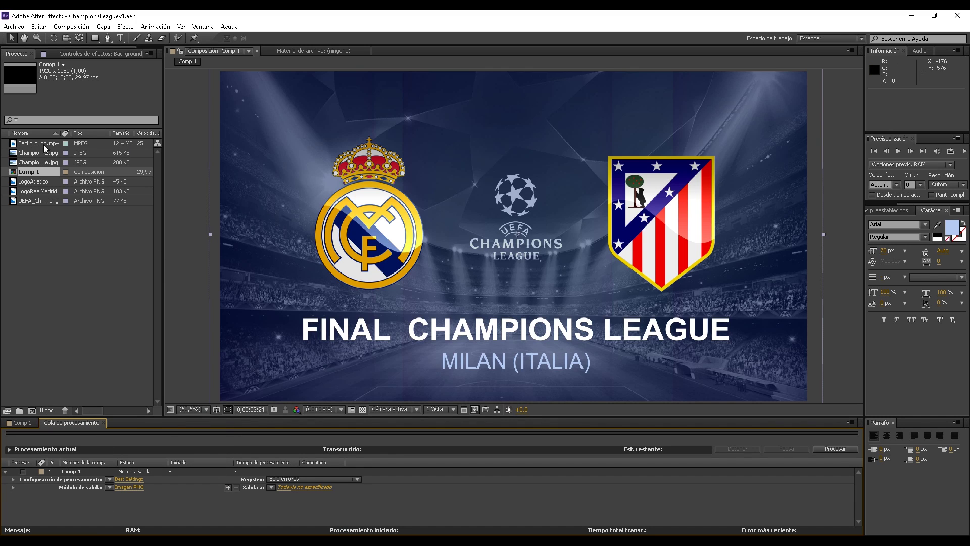
click(22, 422)
click(74, 29)
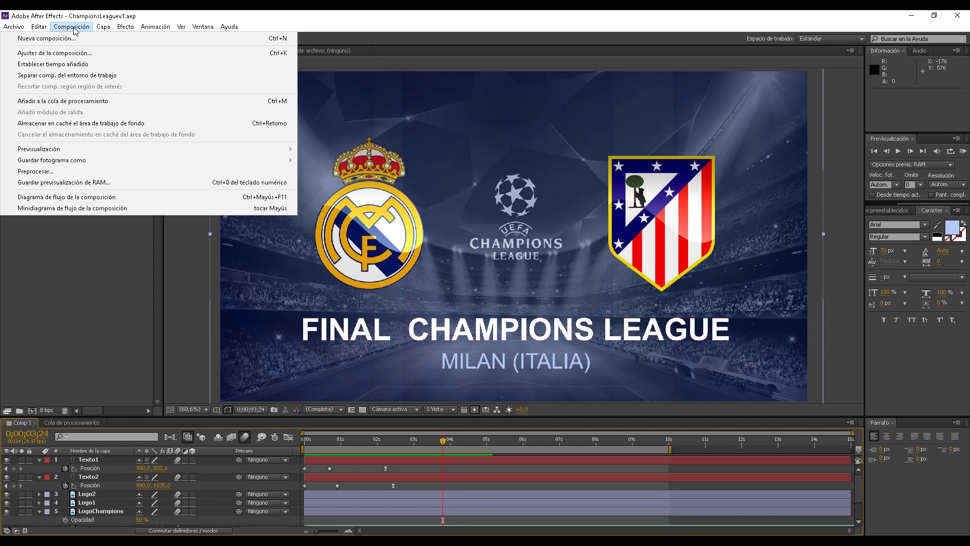
mouse_move(40, 29)
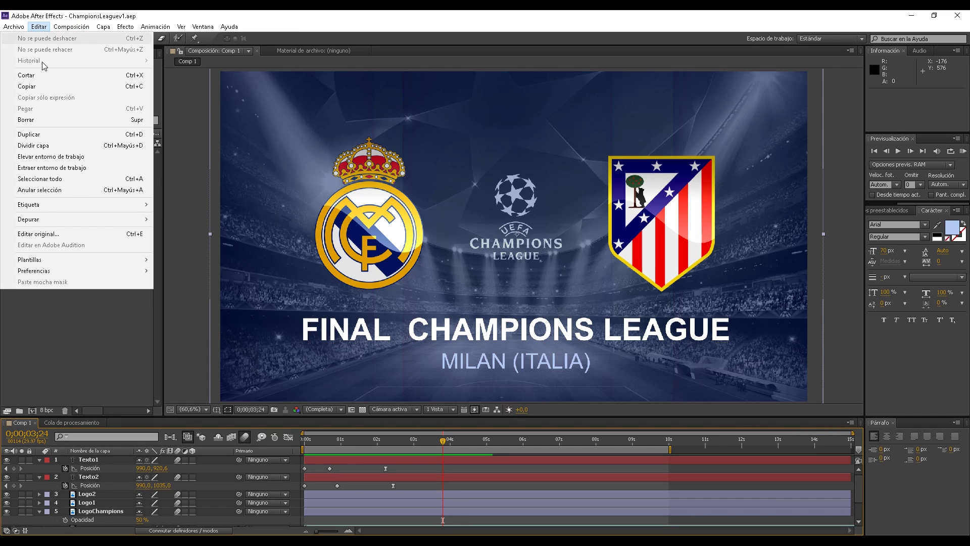
mouse_move(51, 259)
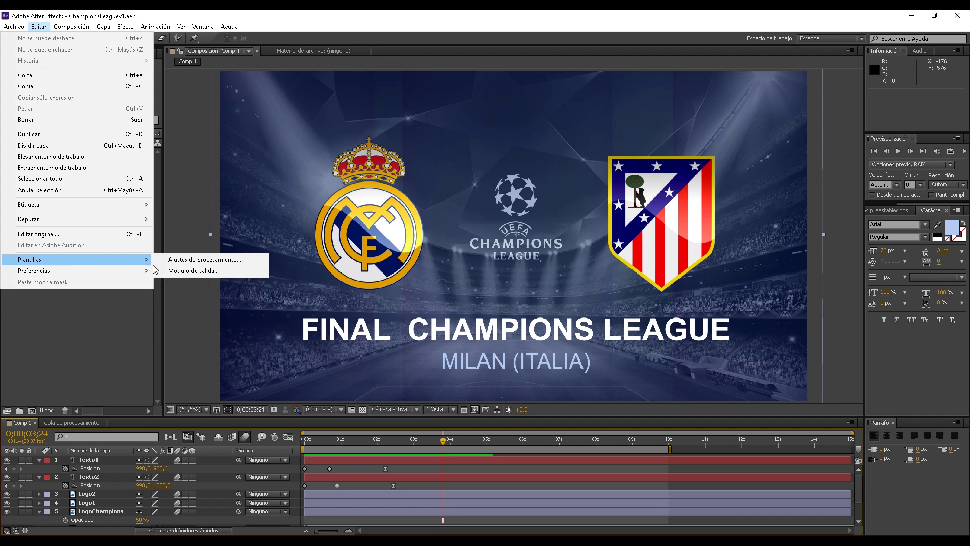
click(202, 260)
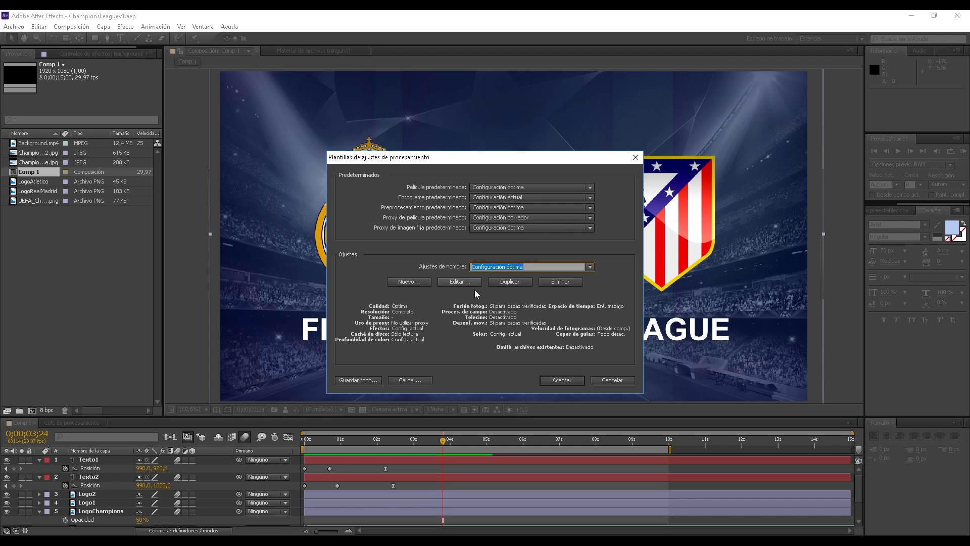
click(459, 282)
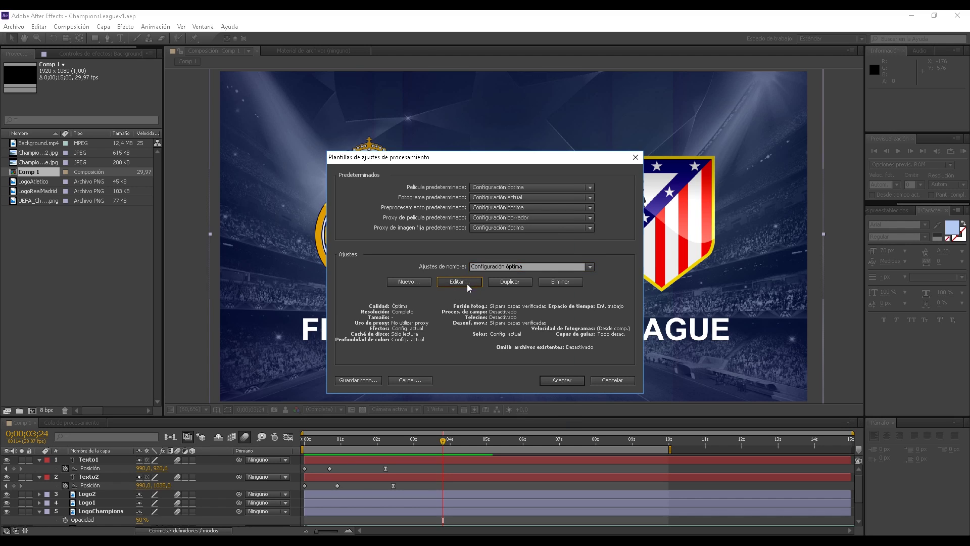
click(340, 180)
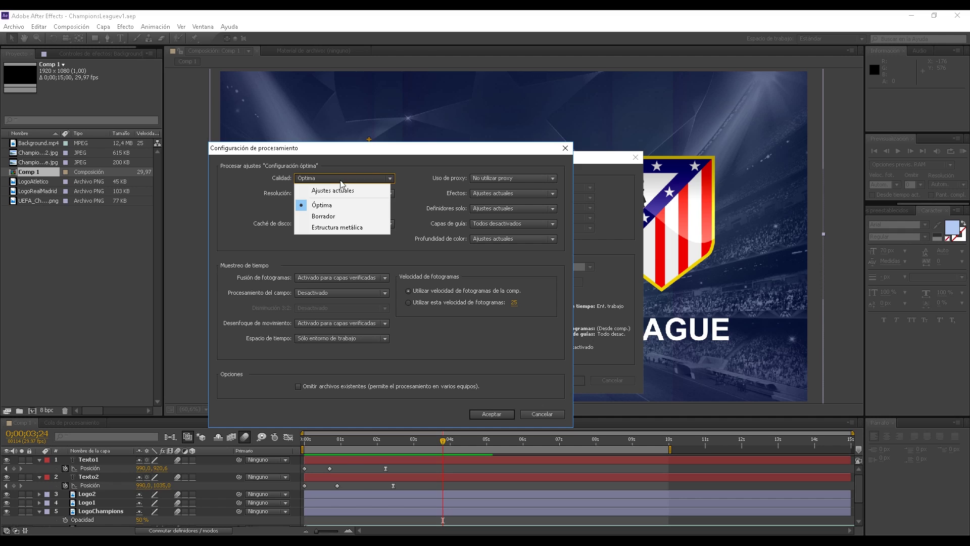
click(383, 157)
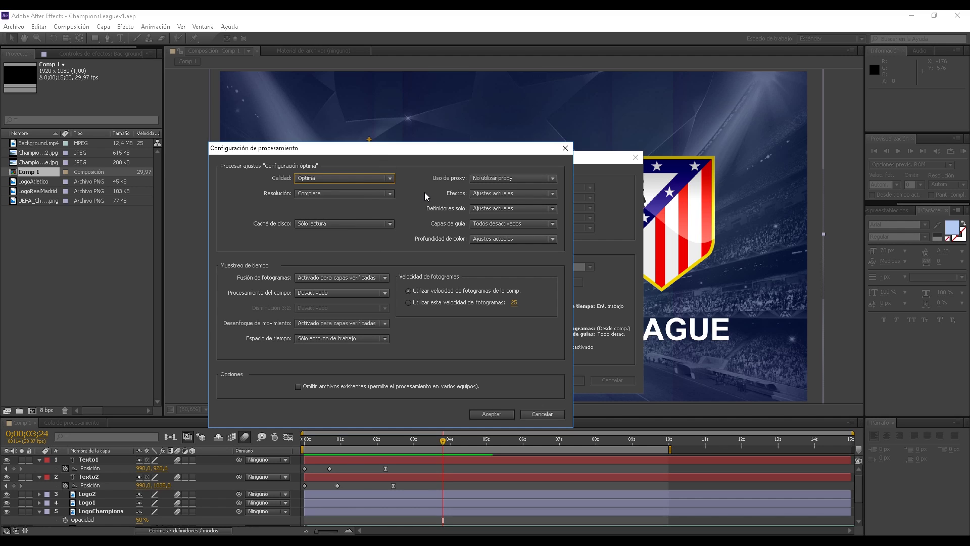
click(353, 194)
click(473, 346)
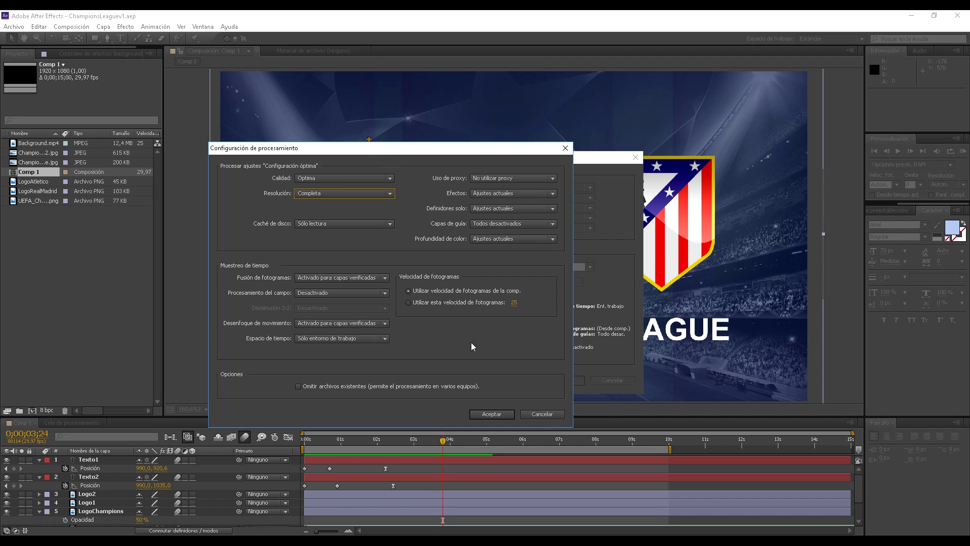
click(542, 414)
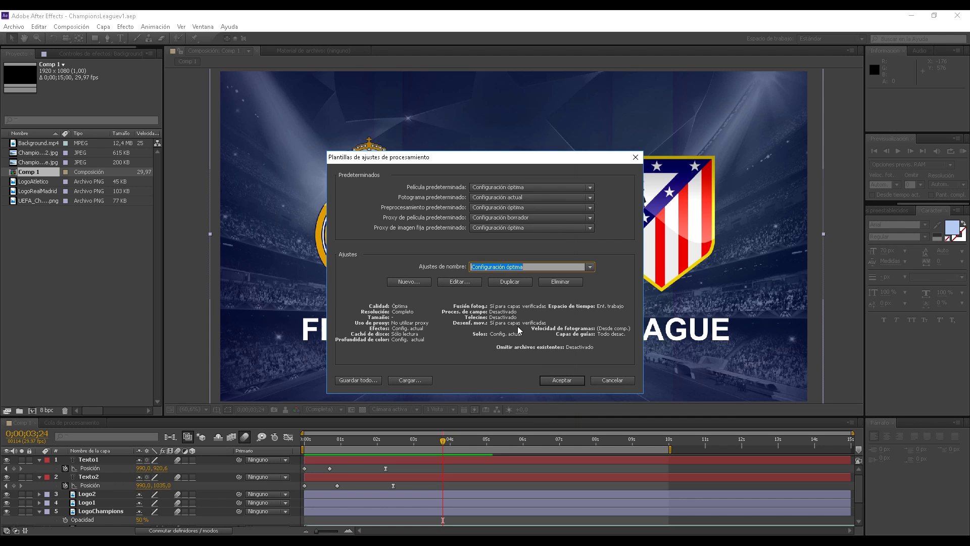
click(613, 380)
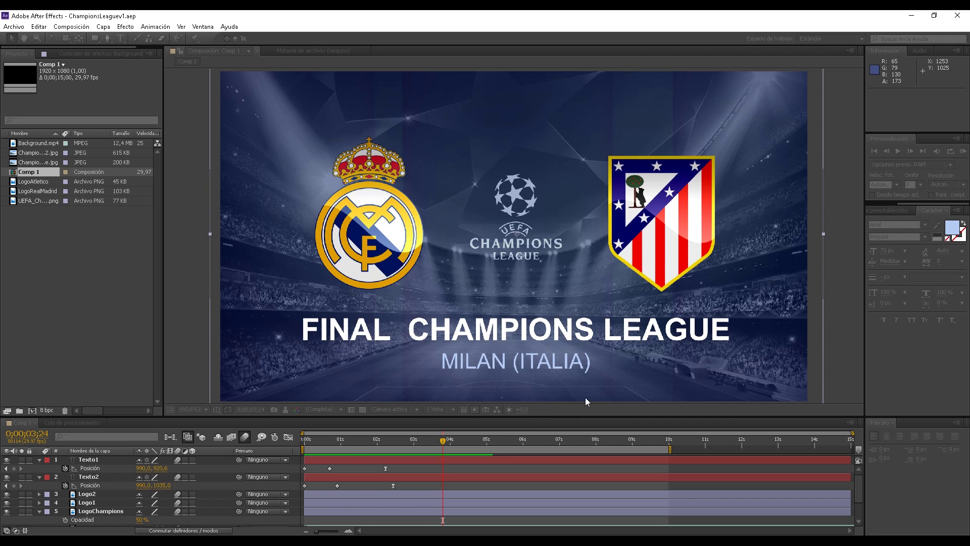
Step: In the render queue, start a new output module template using PNG Sequence format
click(61, 423)
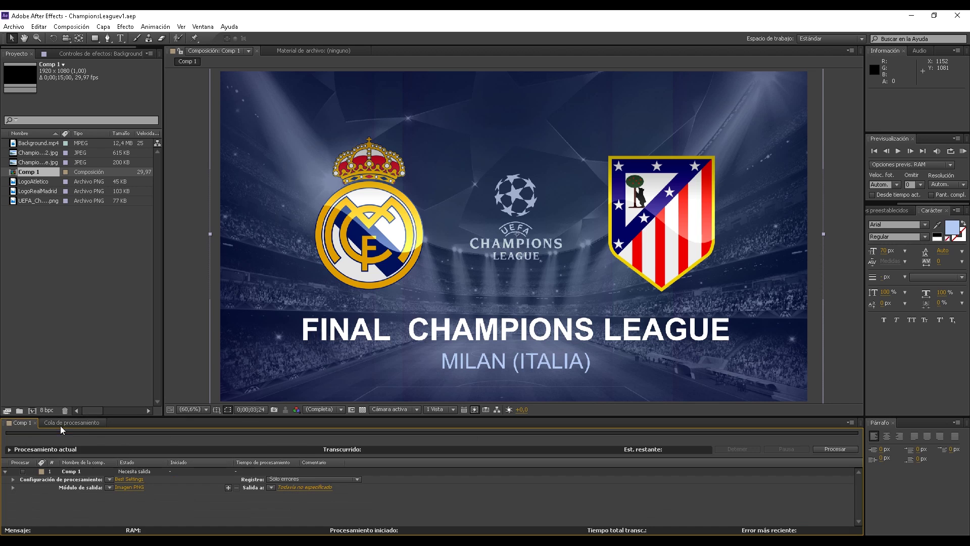
click(108, 487)
click(124, 484)
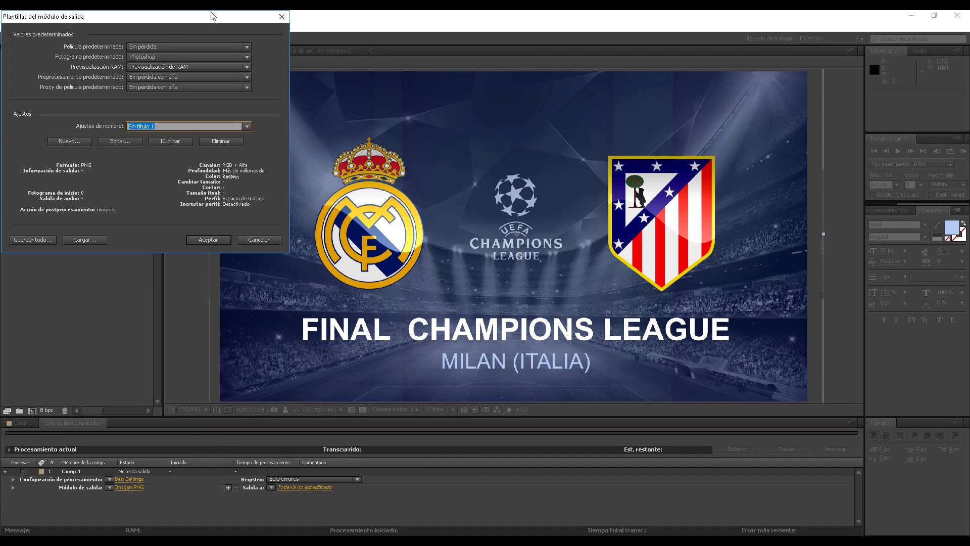
drag(170, 20, 512, 144)
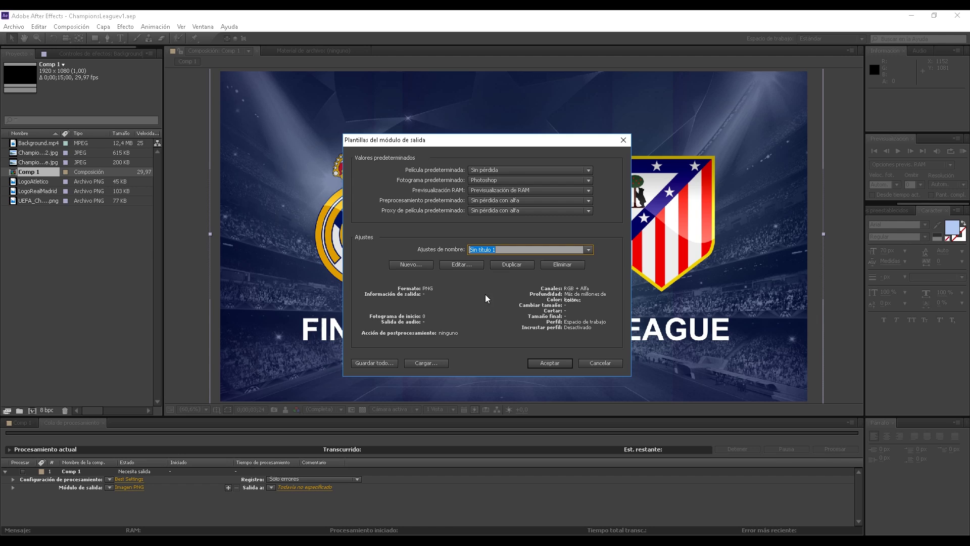
click(460, 265)
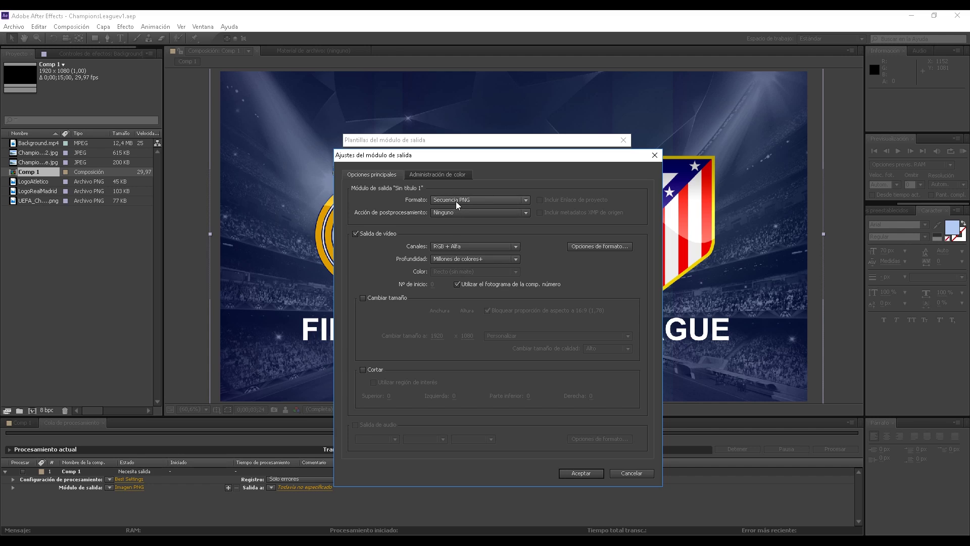
click(457, 198)
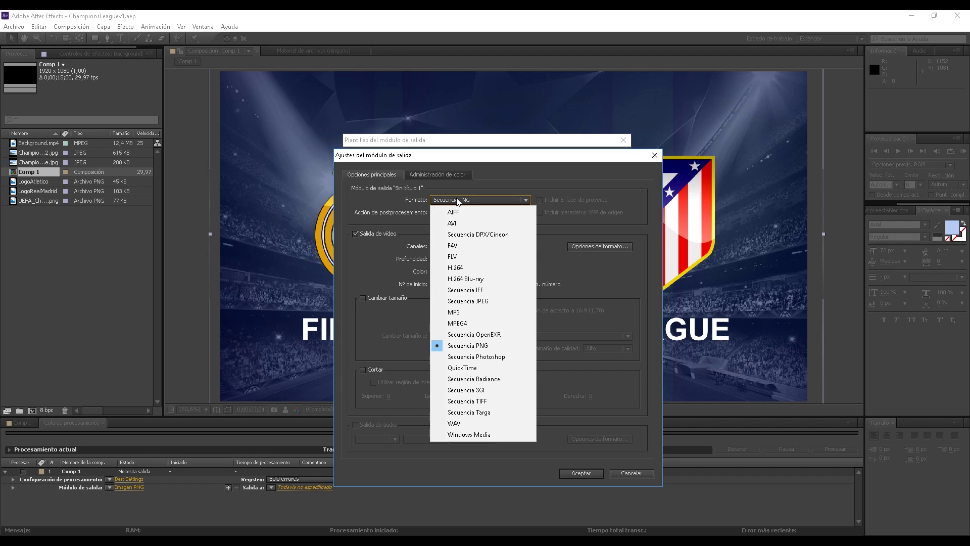
click(458, 342)
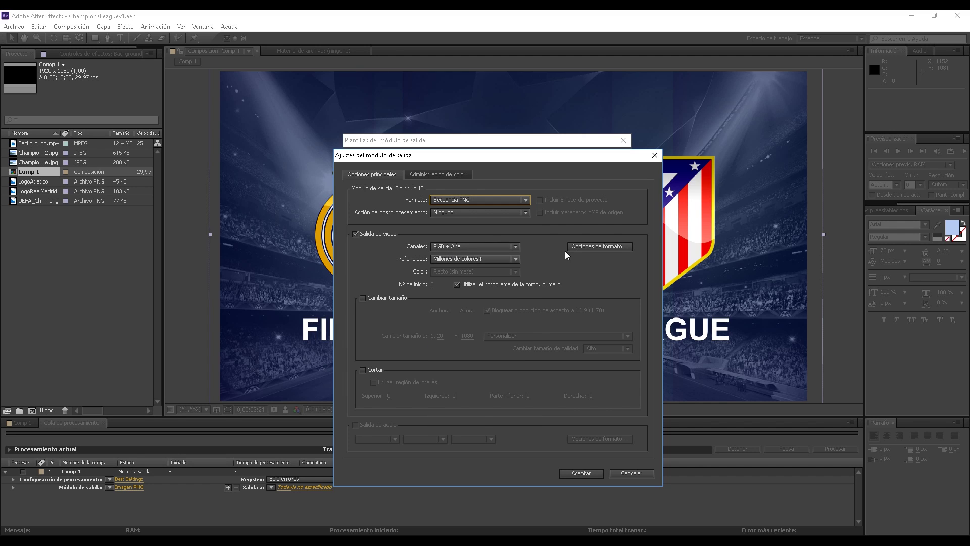
Step: Accept the PNG options and save the output template as 'IMAGEN PNG'
click(584, 247)
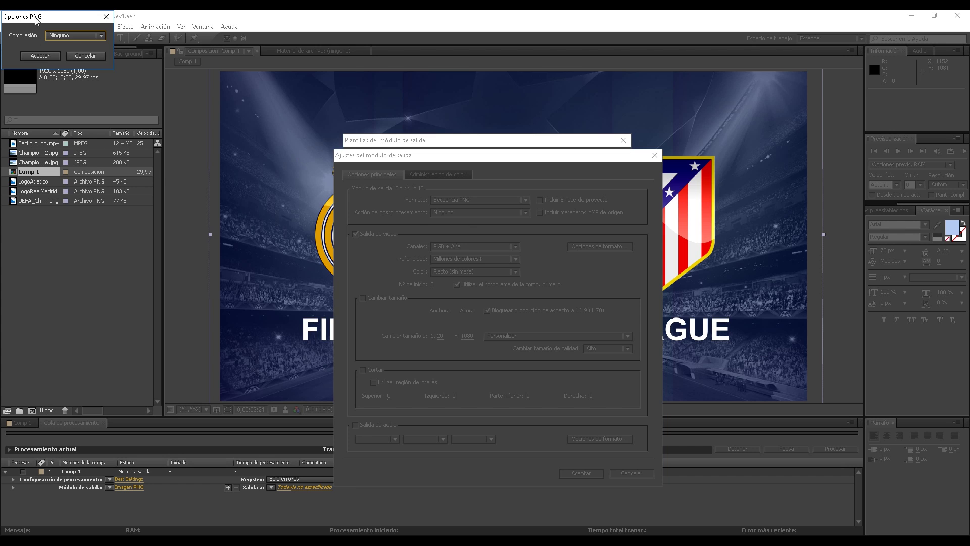
drag(35, 19, 157, 129)
click(205, 165)
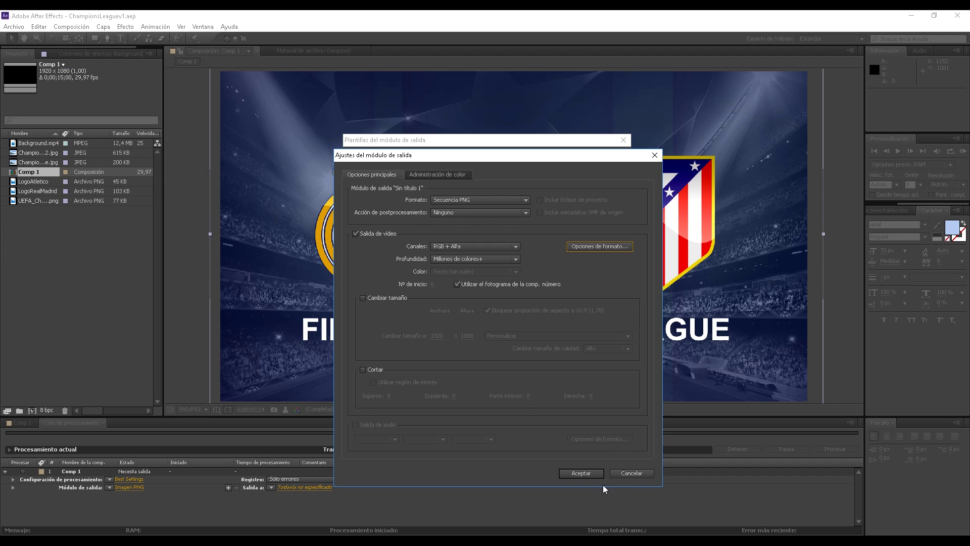
click(592, 473)
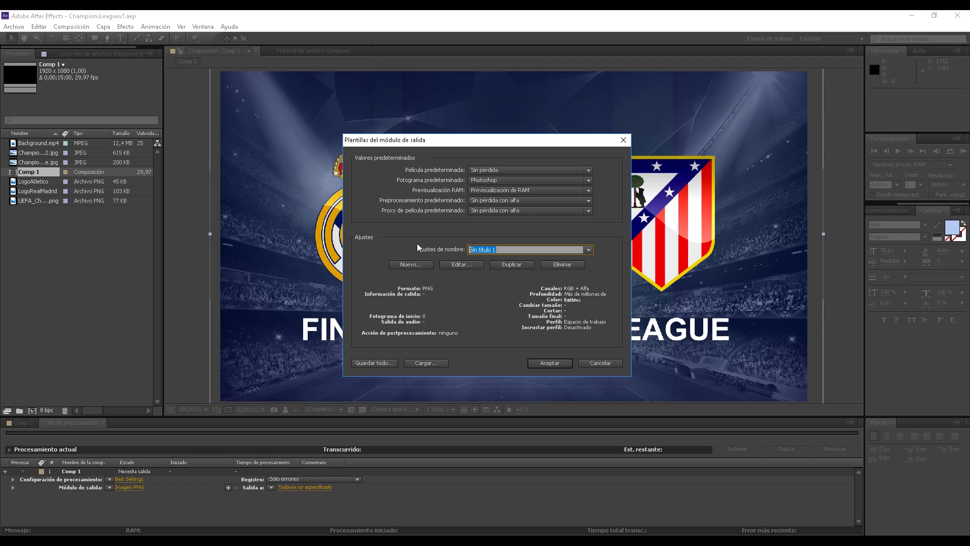
text(IMAGEN PNG)
click(550, 362)
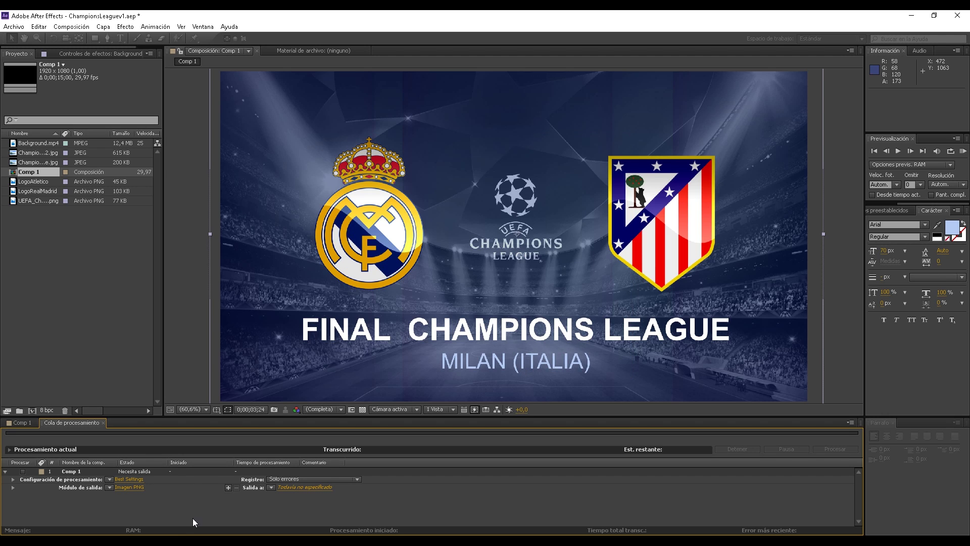
Step: Start a new render settings template, review its details, then cancel without saving
click(109, 488)
click(127, 475)
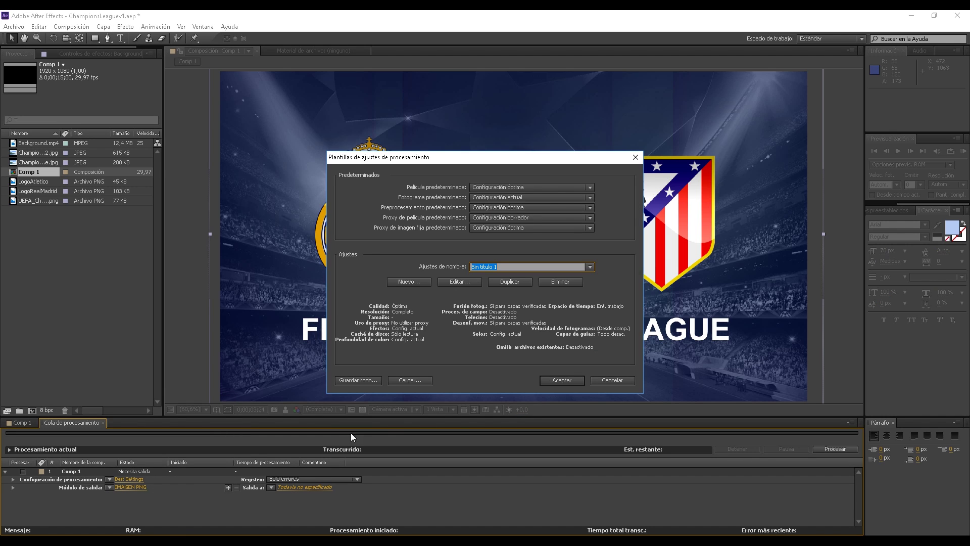
click(467, 280)
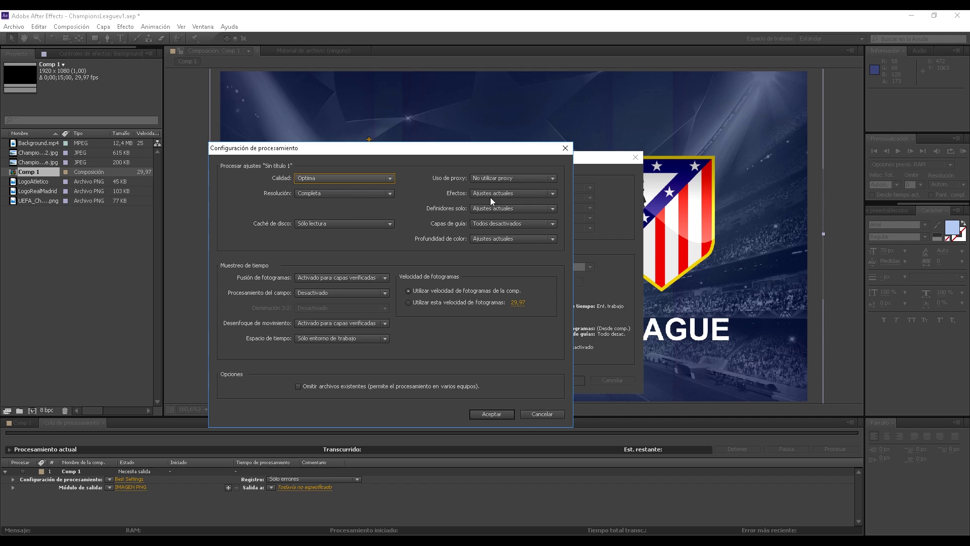
click(531, 416)
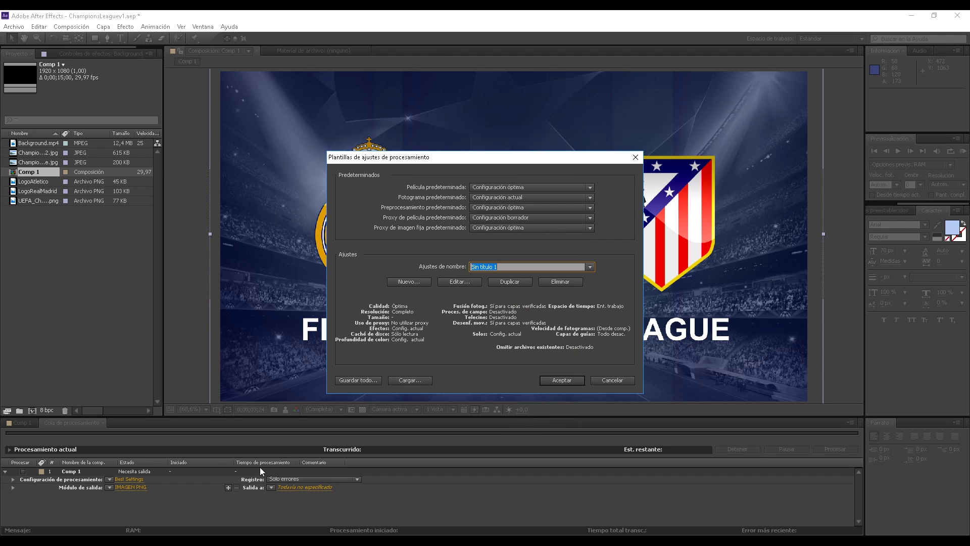
click(617, 383)
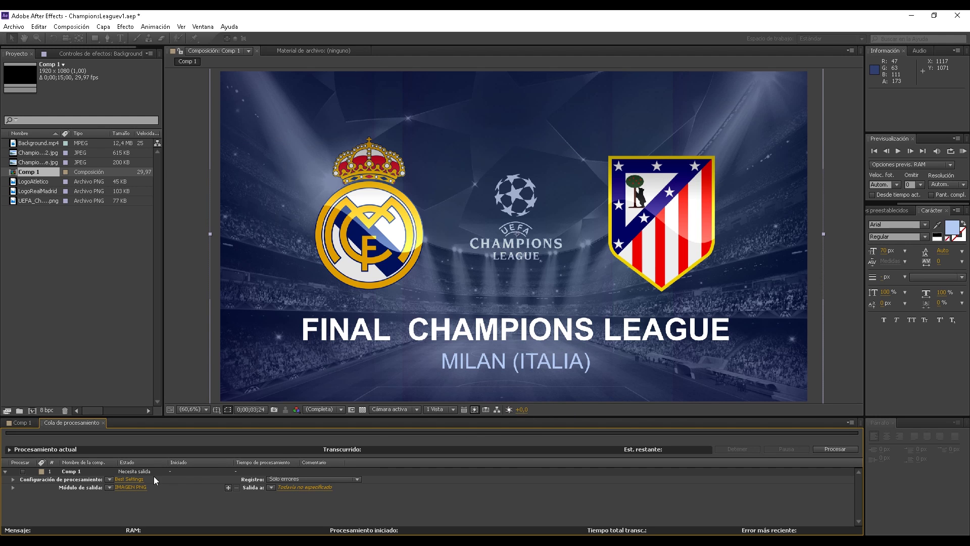
click(109, 488)
Step: Start a new output template with QuickTime format and the Animación codec
click(125, 483)
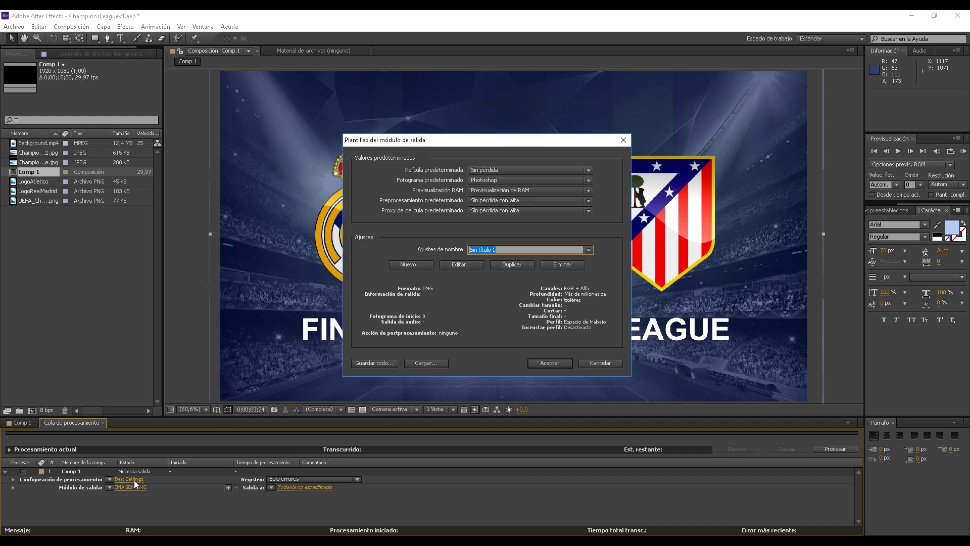
click(461, 267)
click(459, 199)
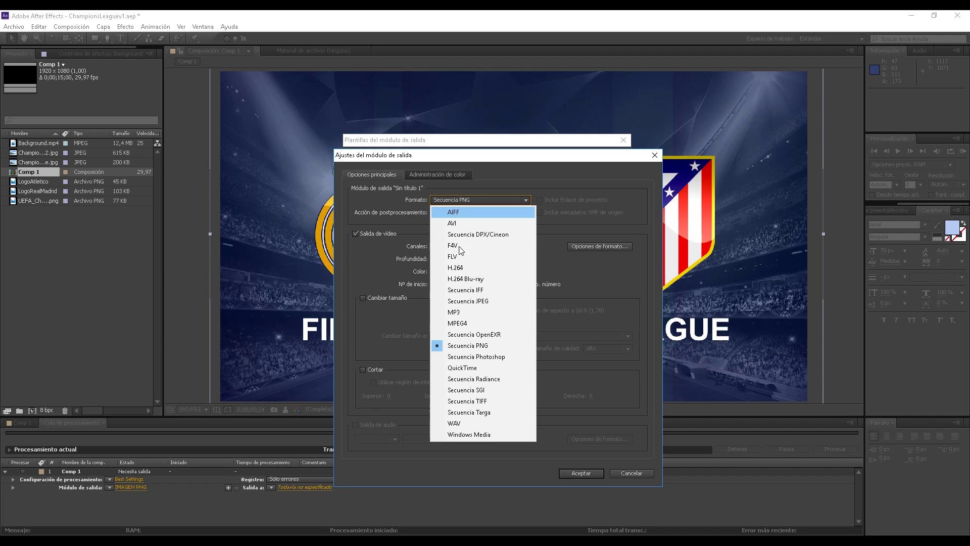
click(476, 368)
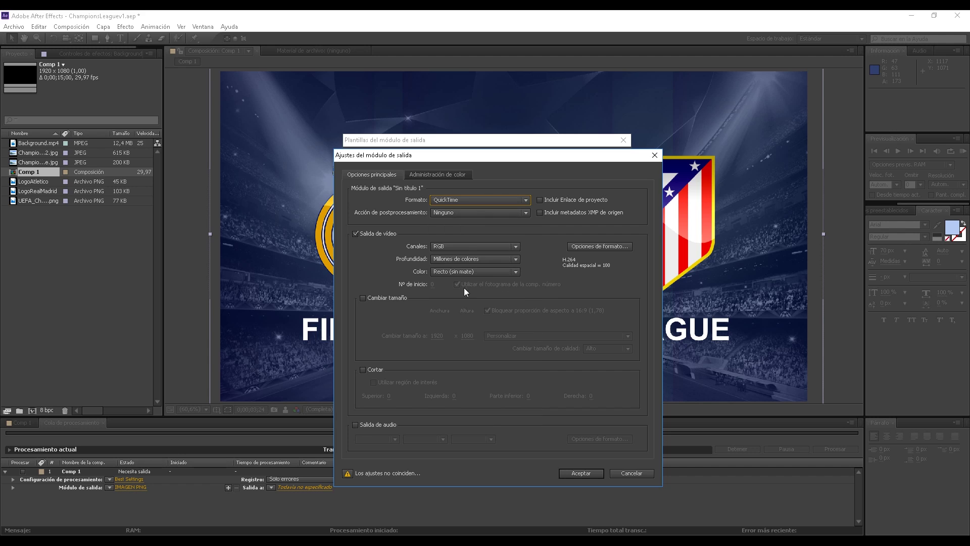
click(472, 246)
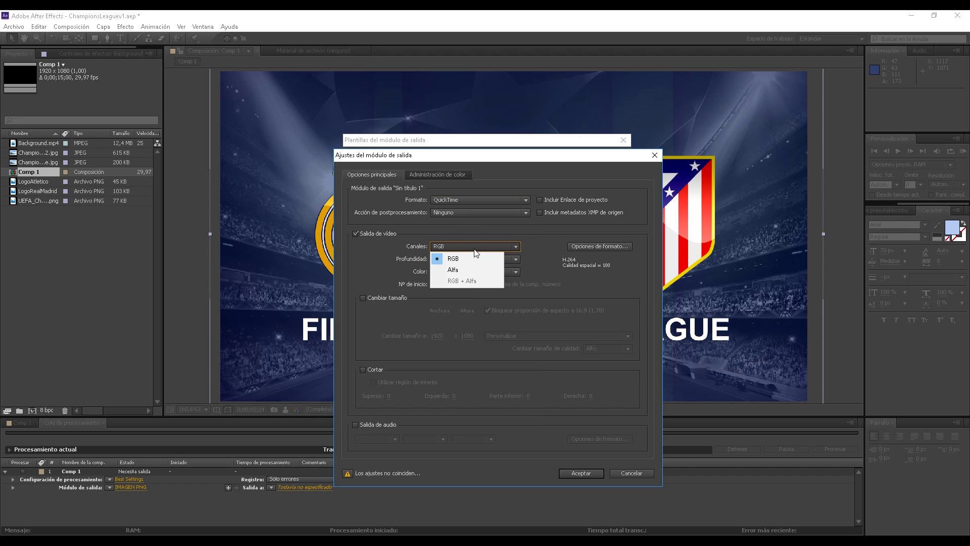
click(601, 247)
click(484, 215)
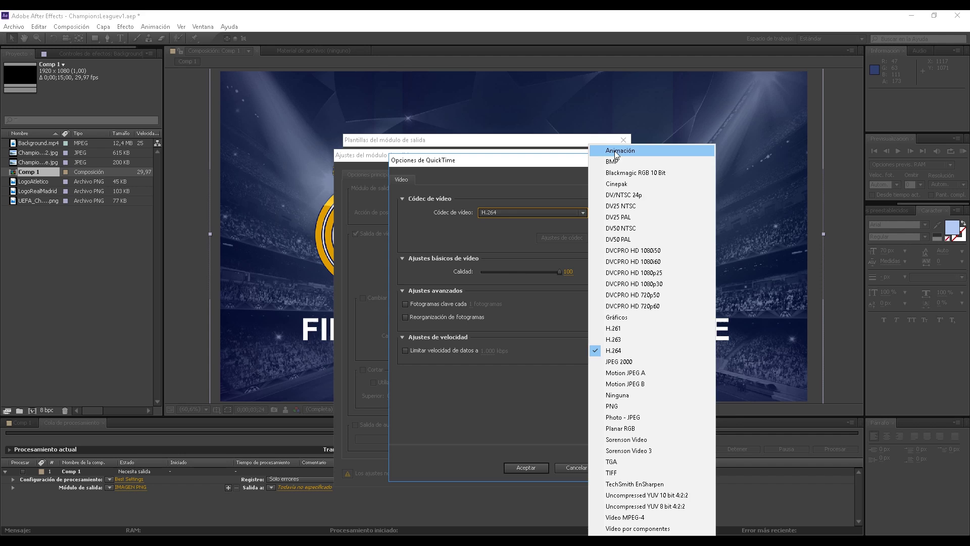
click(615, 150)
click(530, 213)
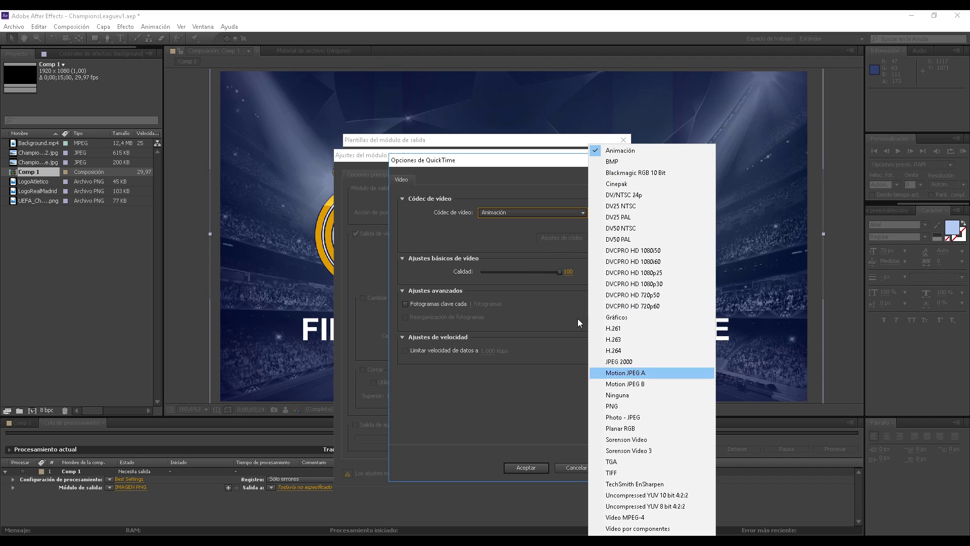
click(474, 242)
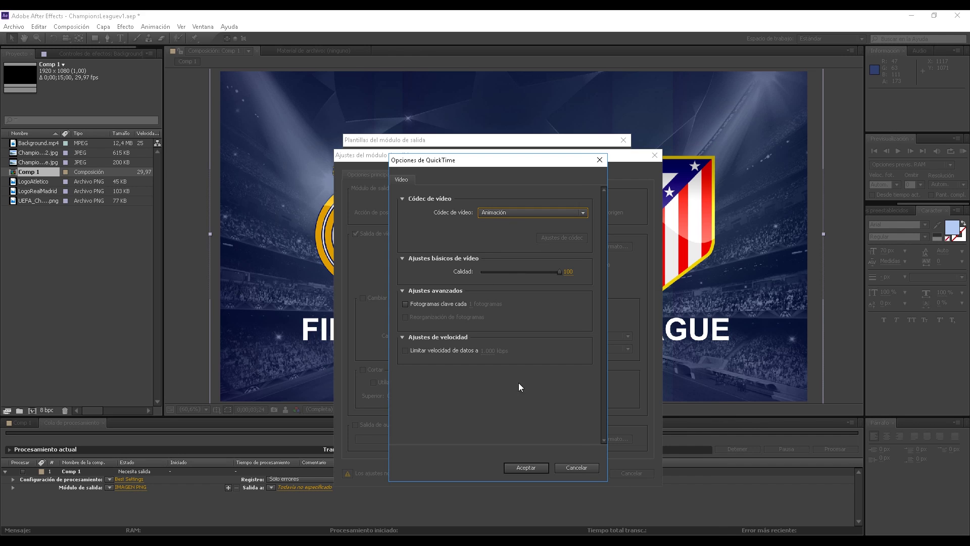
click(542, 467)
Step: Set output channels to RGB + Alfa and save the template as 'MOVIE ANIMATION'
click(440, 248)
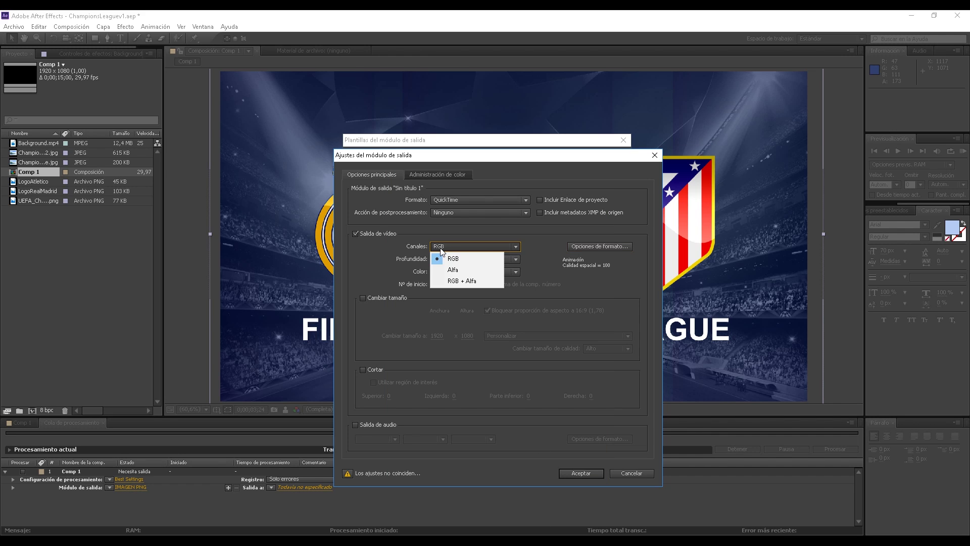
click(460, 280)
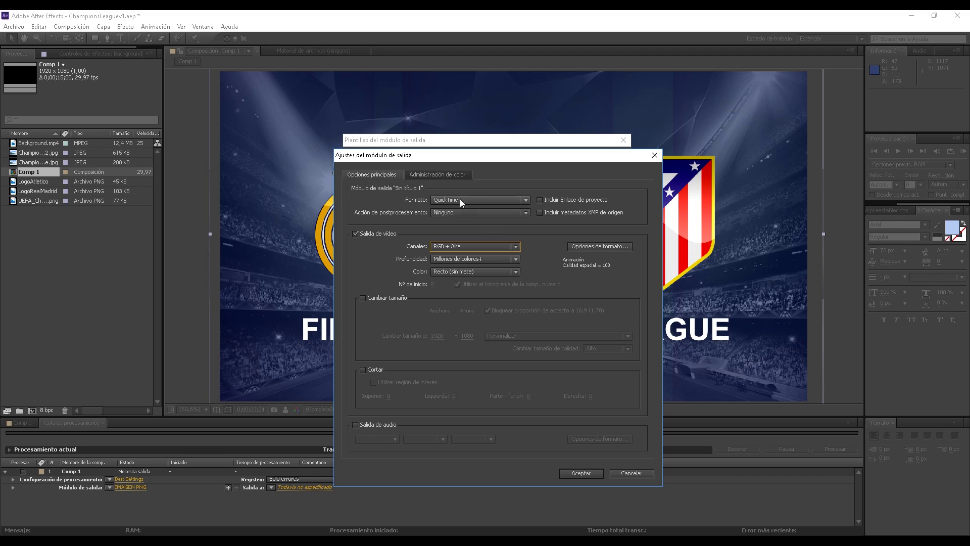
click(591, 477)
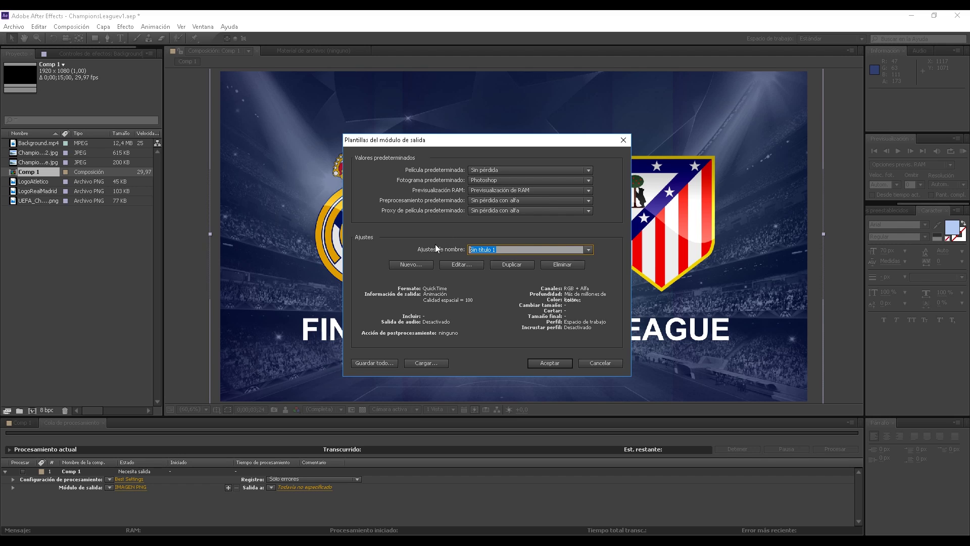
text(MOVIE ANIMATION)
click(538, 365)
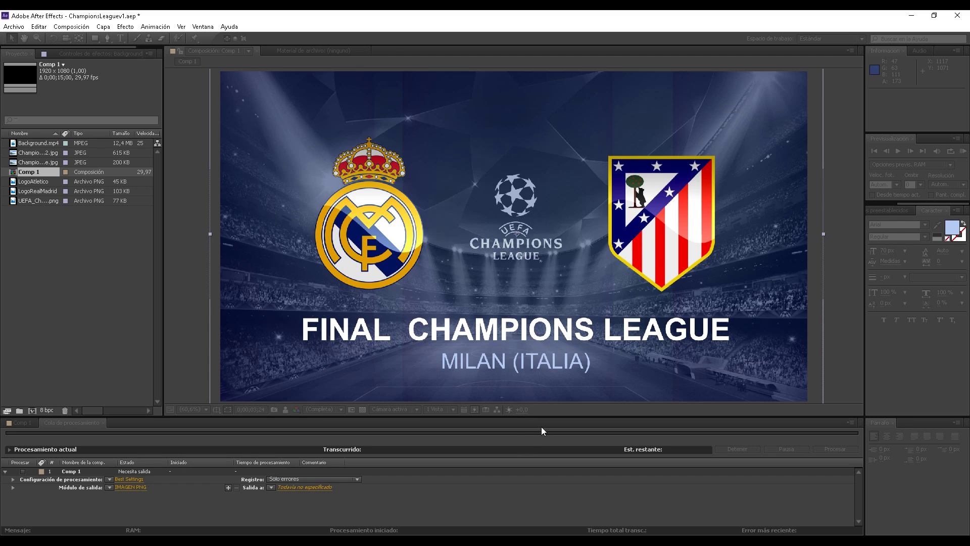
Step: Make a new QuickTime output template with the H.264 codec, saved as 'MOVIE H264'
click(110, 487)
click(169, 482)
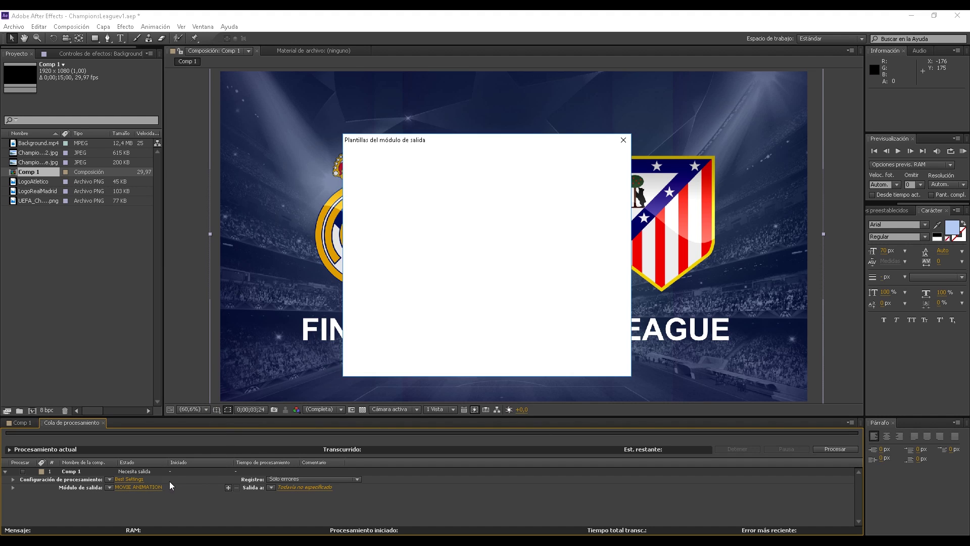
click(464, 264)
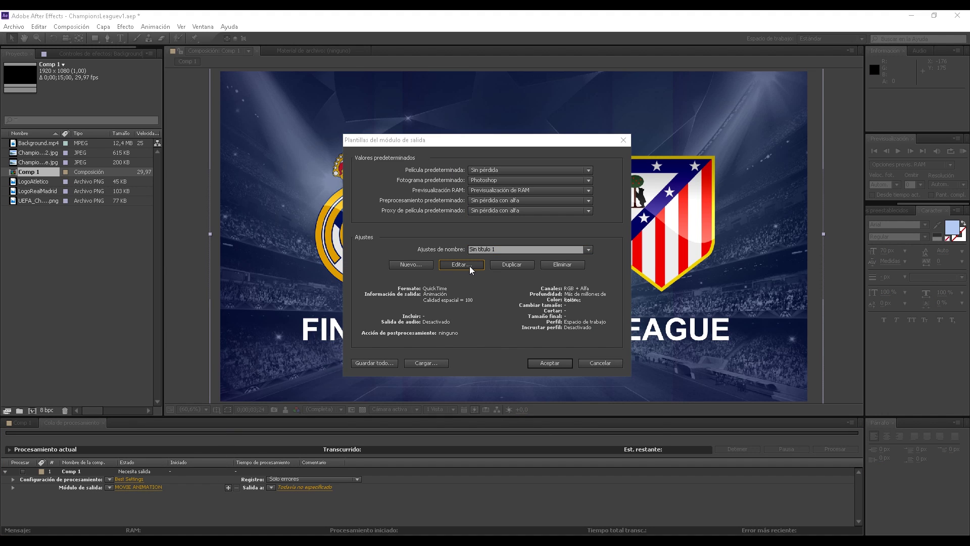
click(459, 201)
click(507, 184)
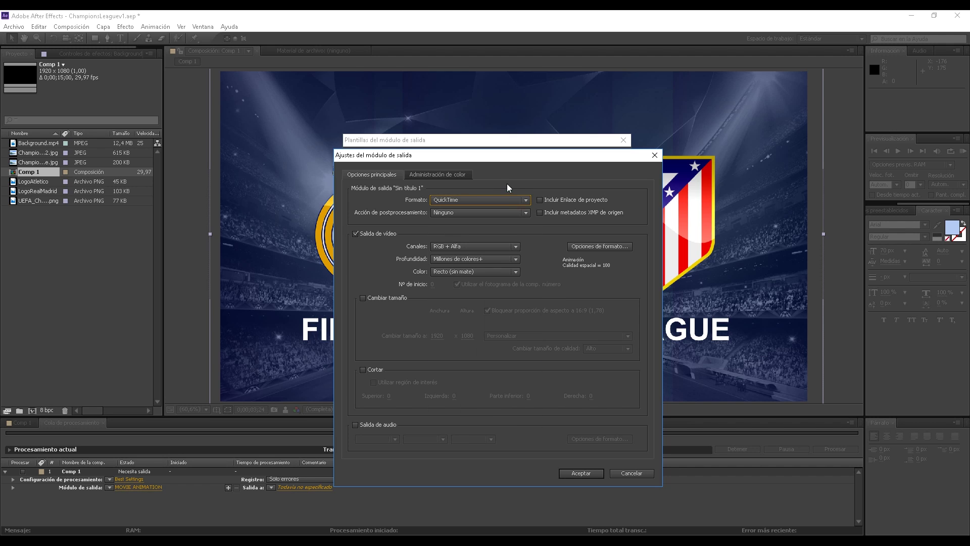
click(604, 247)
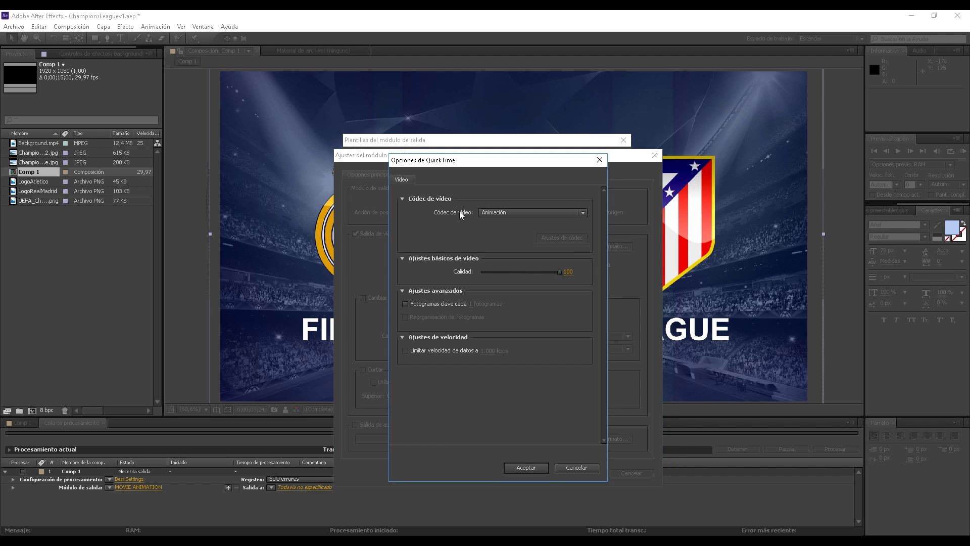
click(498, 212)
click(623, 353)
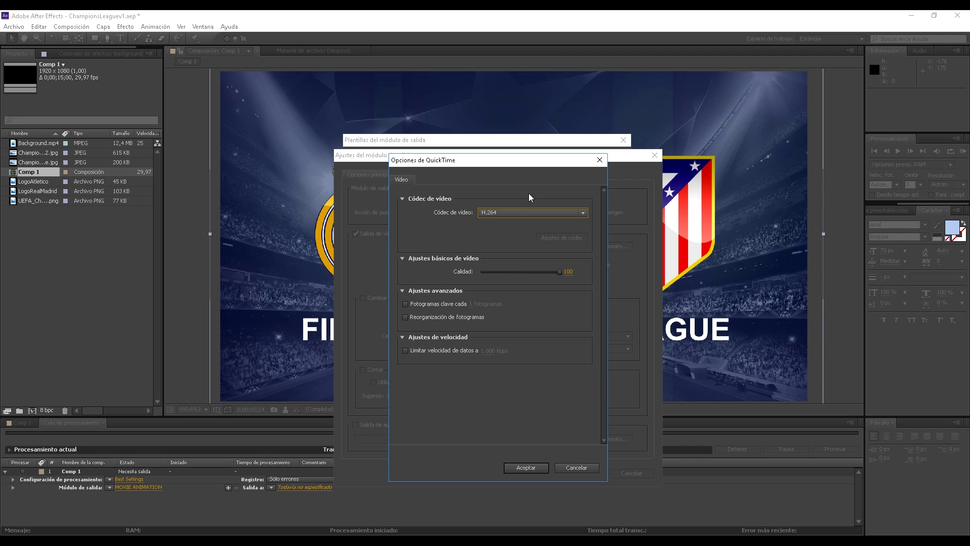
click(526, 467)
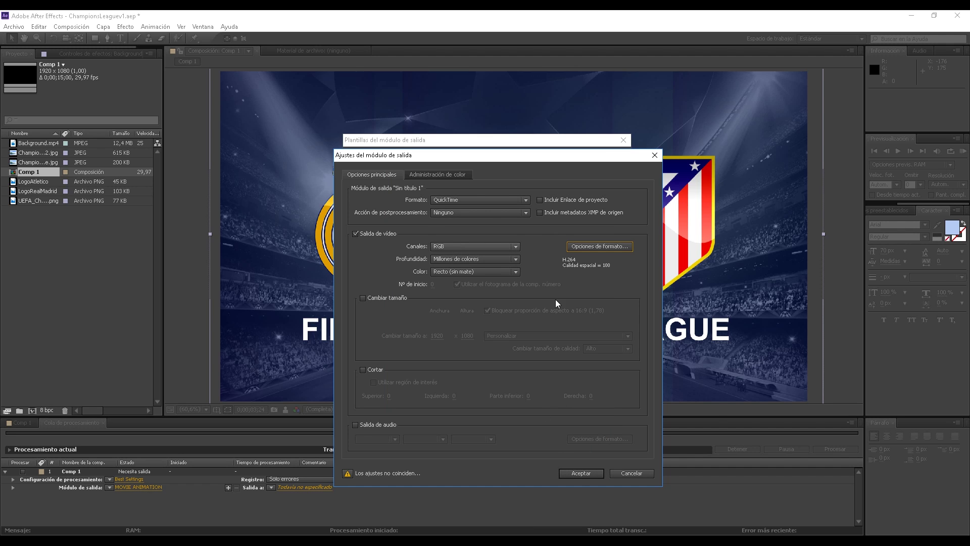
click(581, 473)
text(MOVIE)
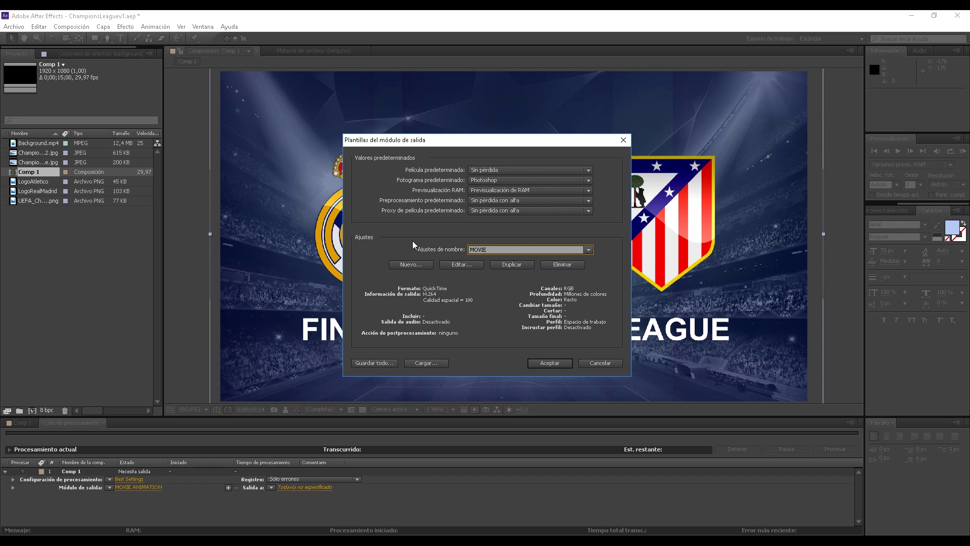
text( H264)
click(551, 362)
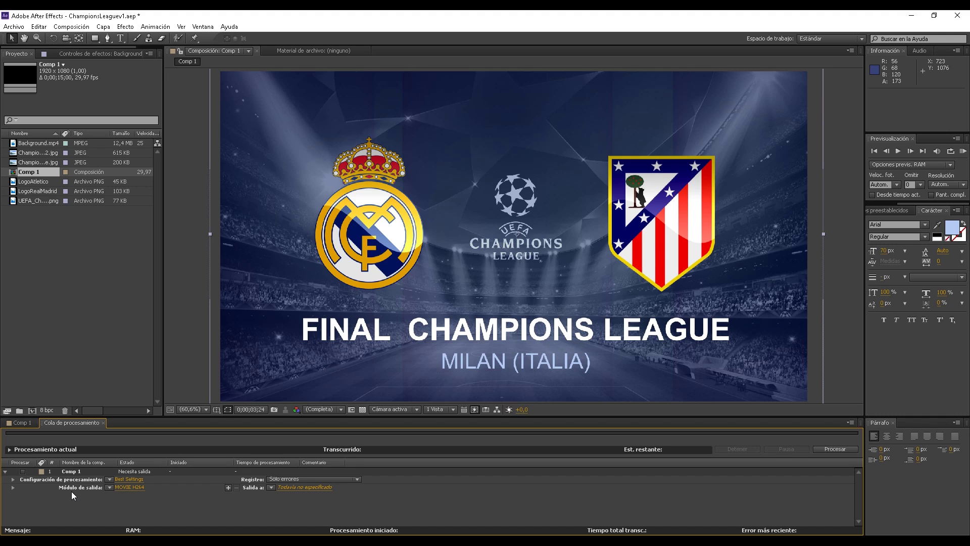
Step: Switch to the Comp 1 timeline, play the preview, and park the playhead at 0;00;04;12
click(22, 424)
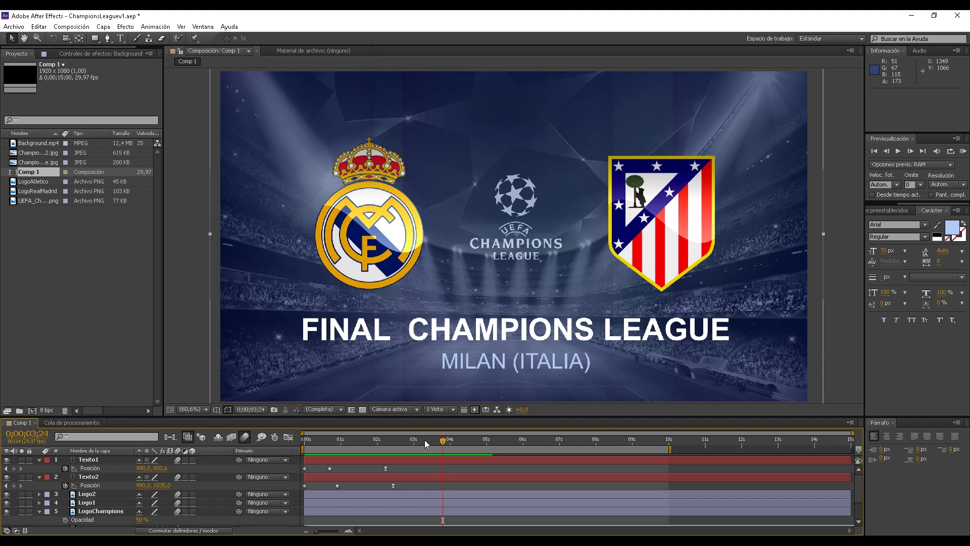
drag(399, 447, 323, 448)
key(space)
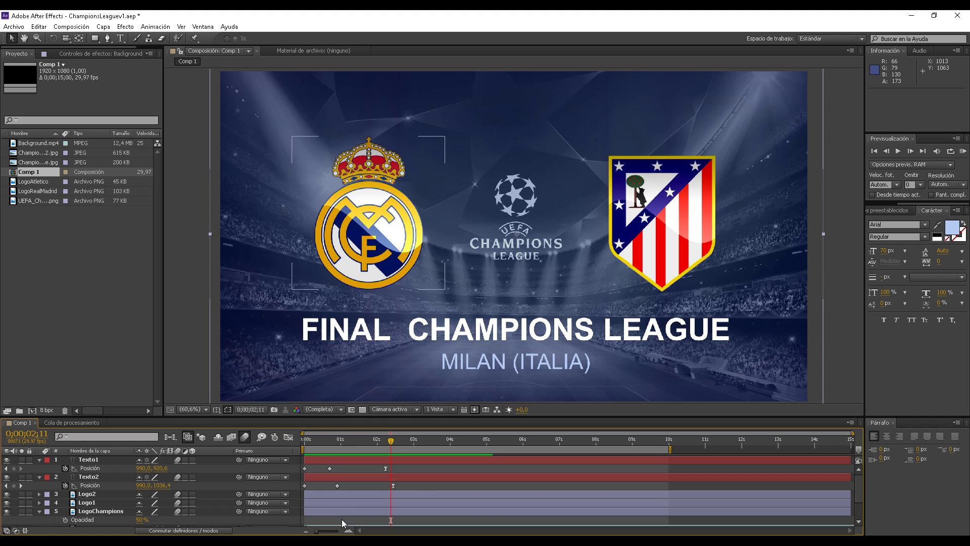
drag(374, 445, 465, 445)
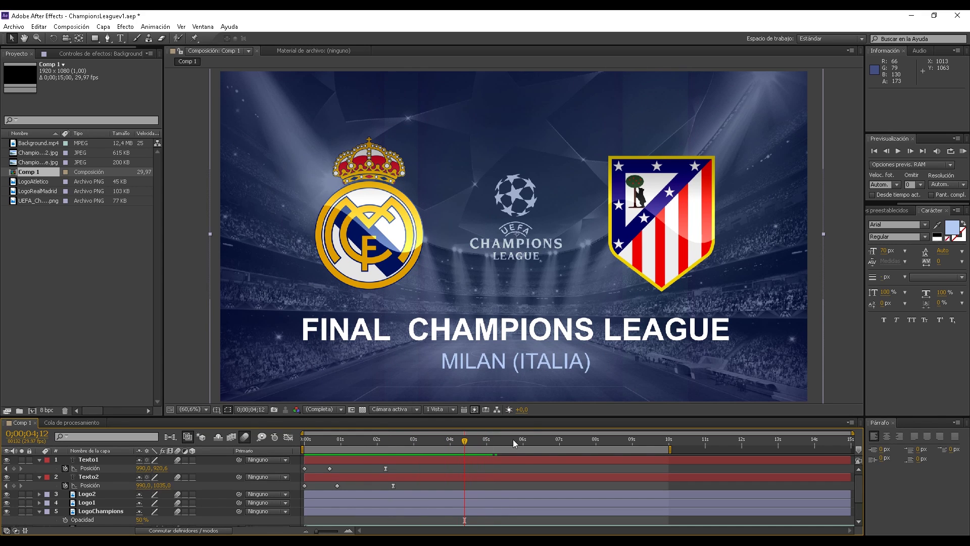
click(524, 461)
click(13, 26)
click(61, 109)
click(14, 28)
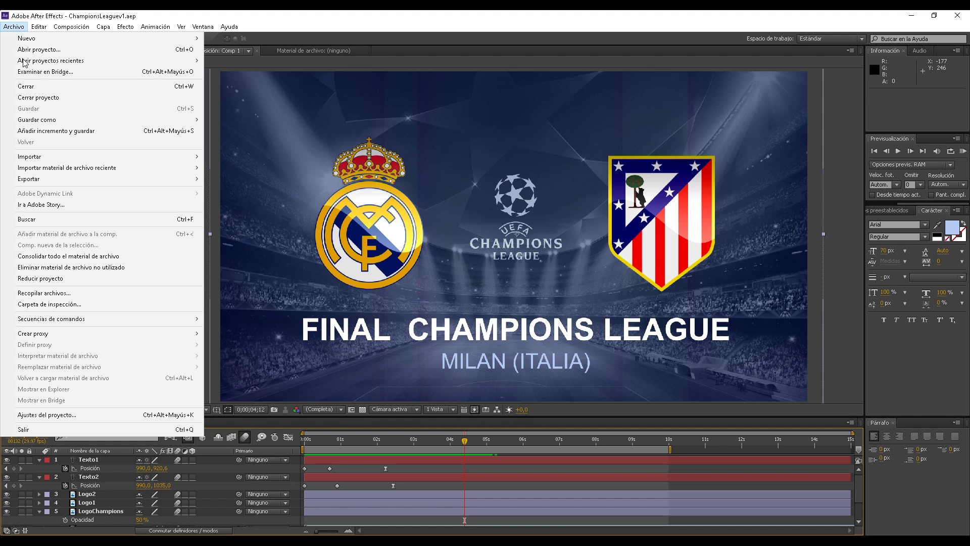
mouse_move(99, 324)
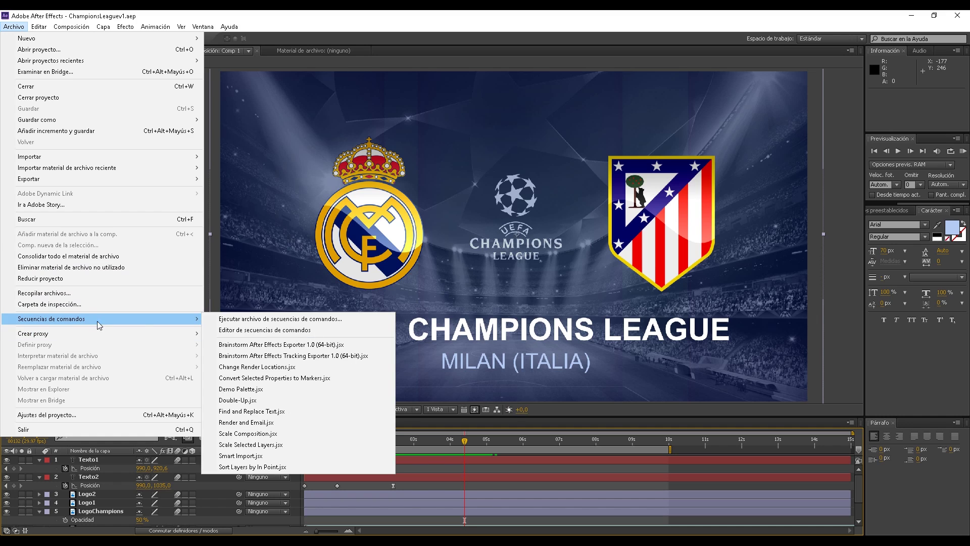
click(298, 347)
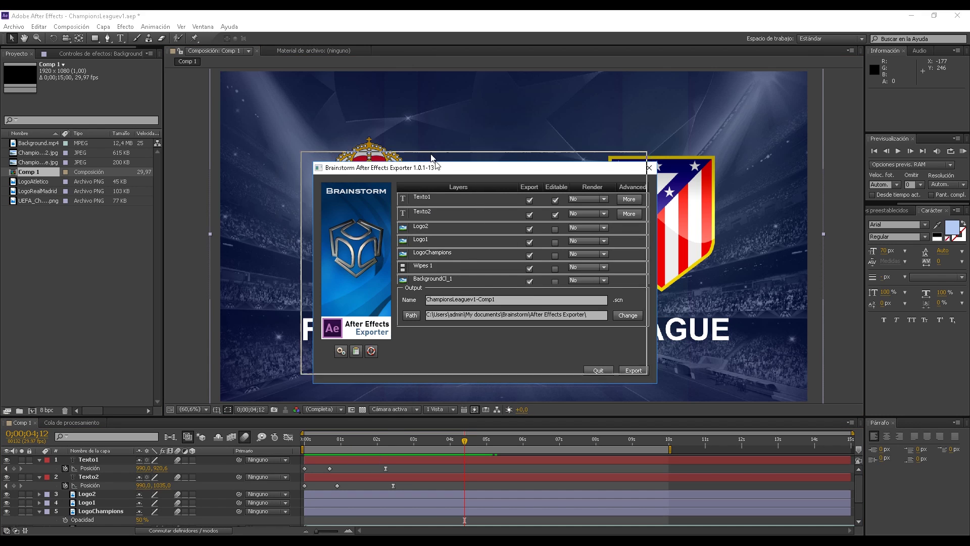
drag(446, 174, 492, 140)
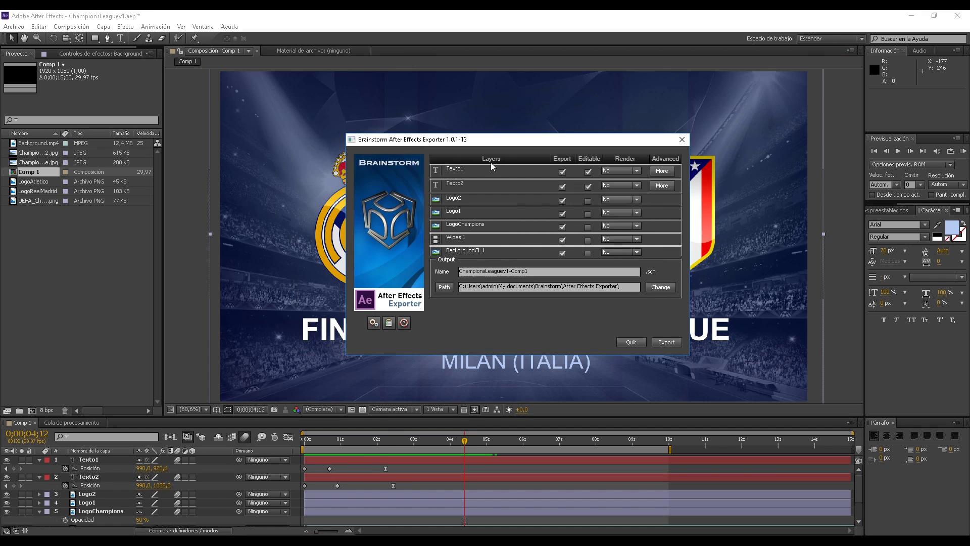
Step: In exporter preferences, keep Remember export path on and turn off Open export path when finished
click(375, 323)
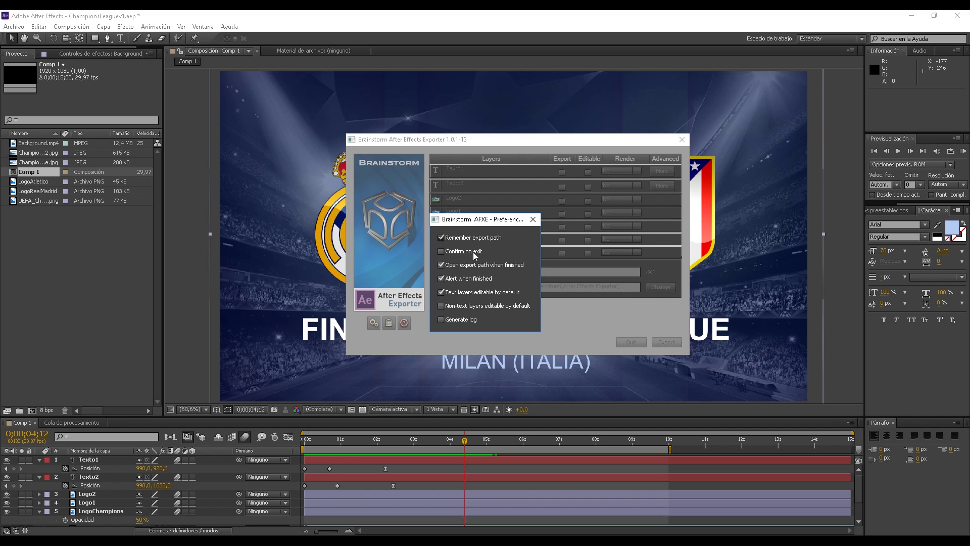
click(440, 238)
click(483, 266)
Step: Close the exporter preferences, open Template settings, and keep the pixel format on Auto
click(534, 220)
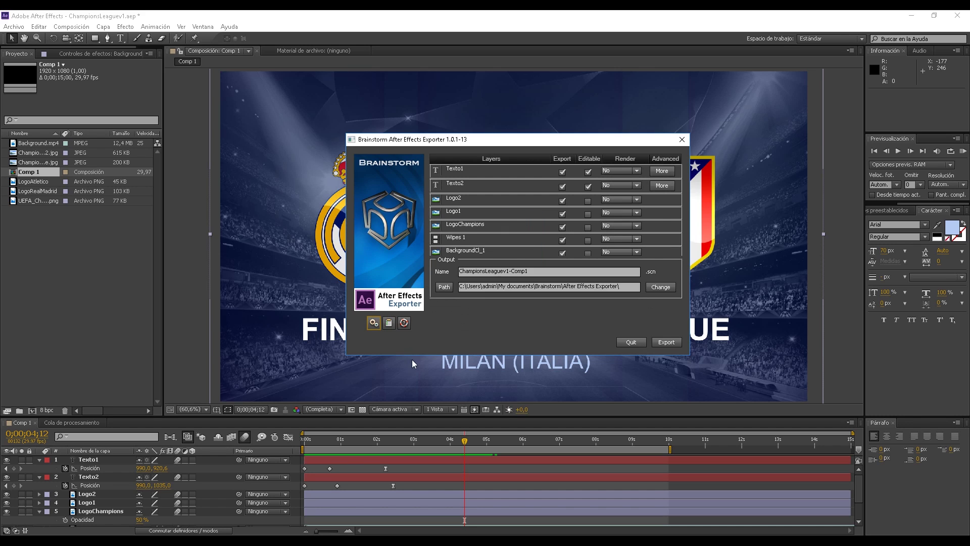
click(390, 324)
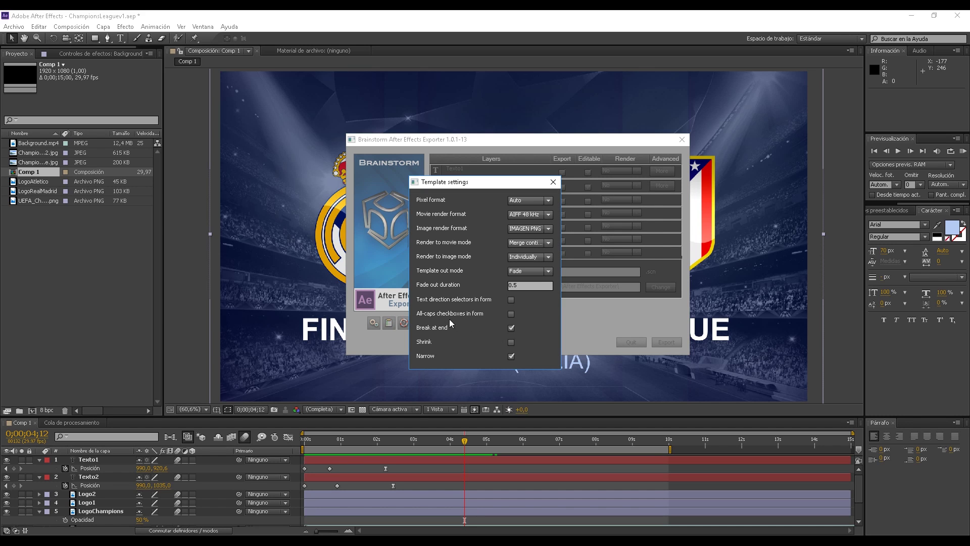
drag(483, 190, 676, 206)
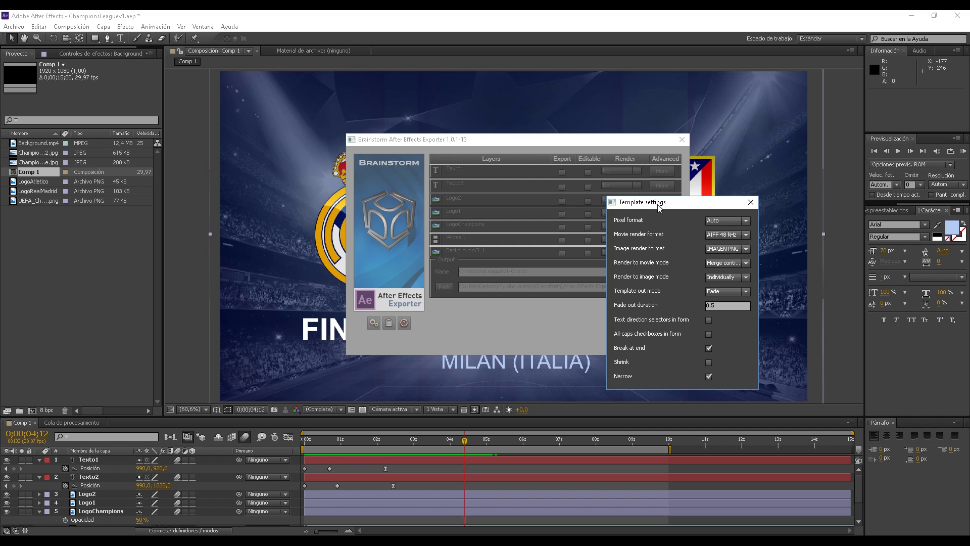
drag(657, 202, 573, 229)
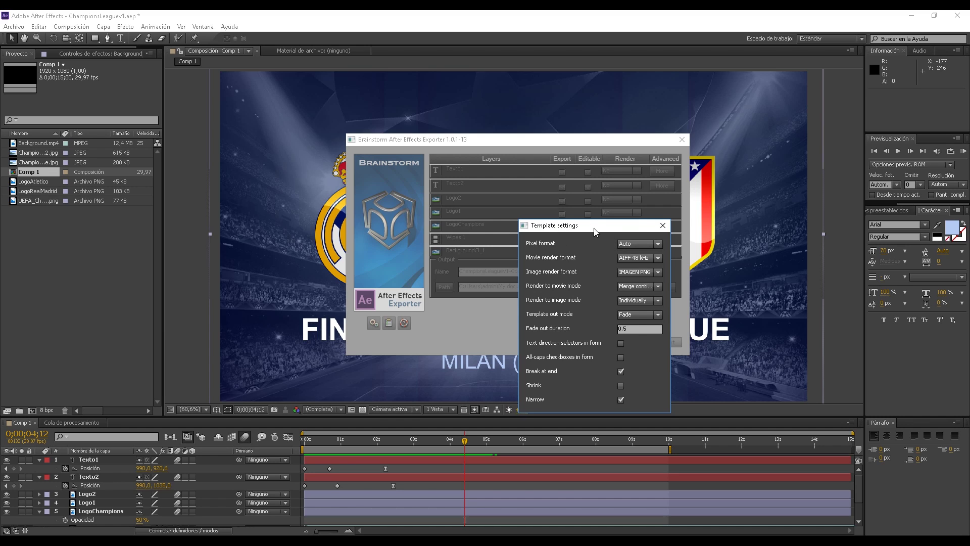
drag(594, 228, 538, 225)
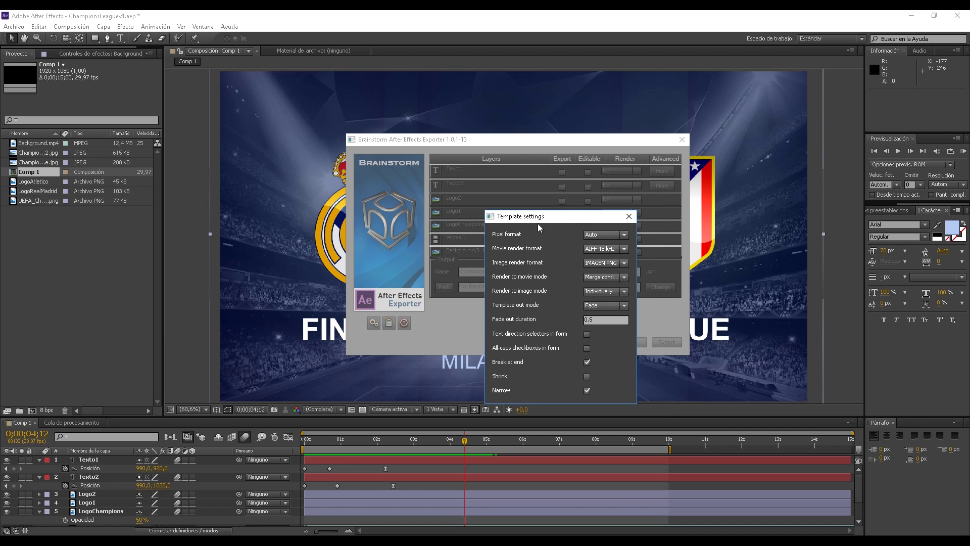
click(598, 234)
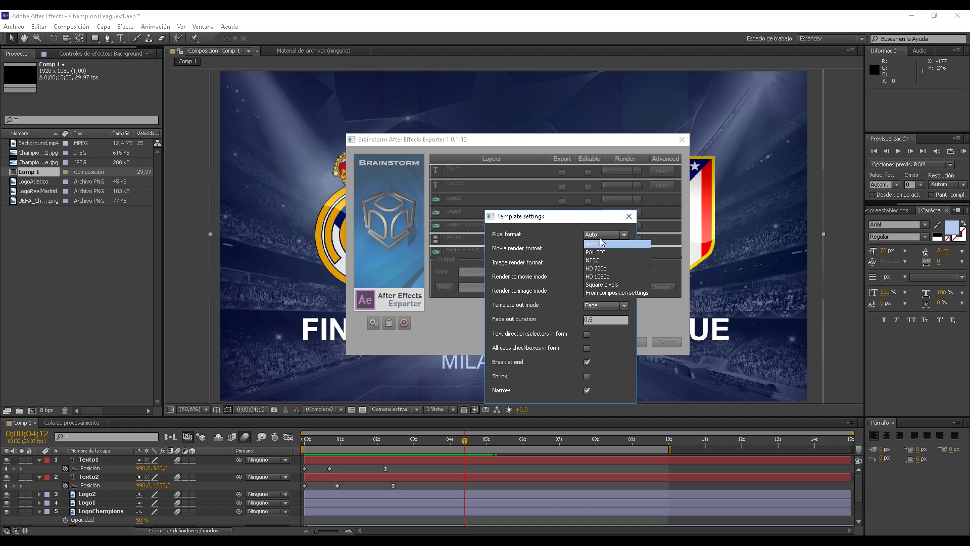
click(601, 244)
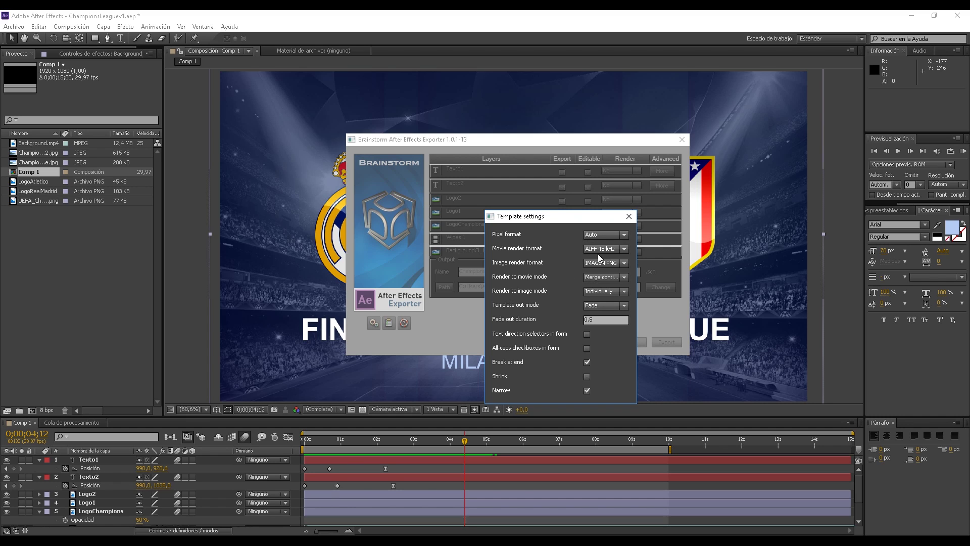
Step: Set the movie render format to MOVIE ANIMATION and keep the image render format as IMAGEN PNG
click(617, 249)
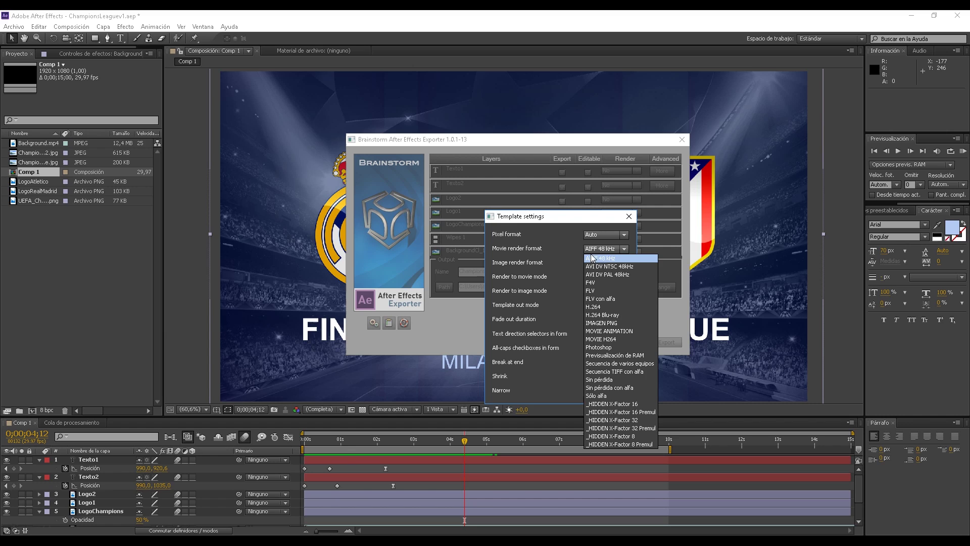
click(614, 331)
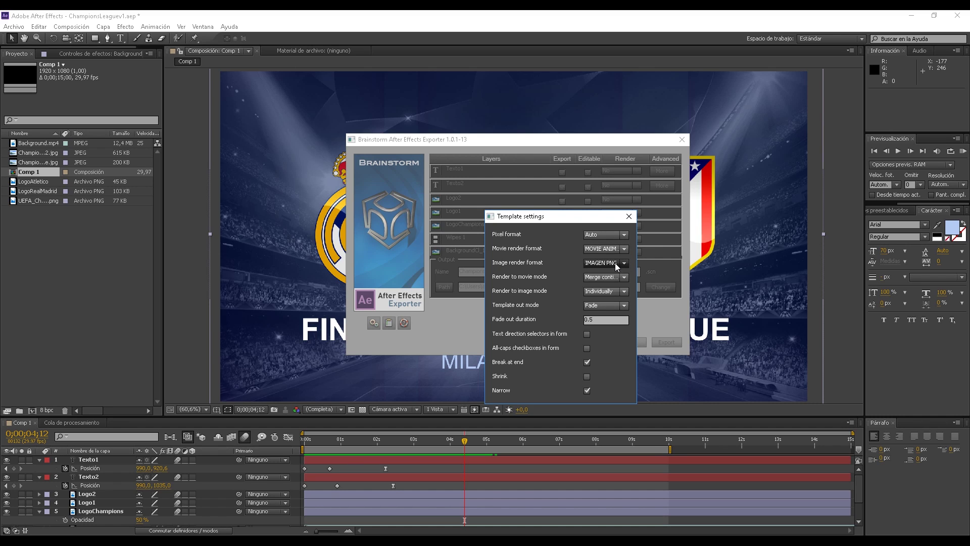
click(614, 263)
click(620, 325)
click(607, 276)
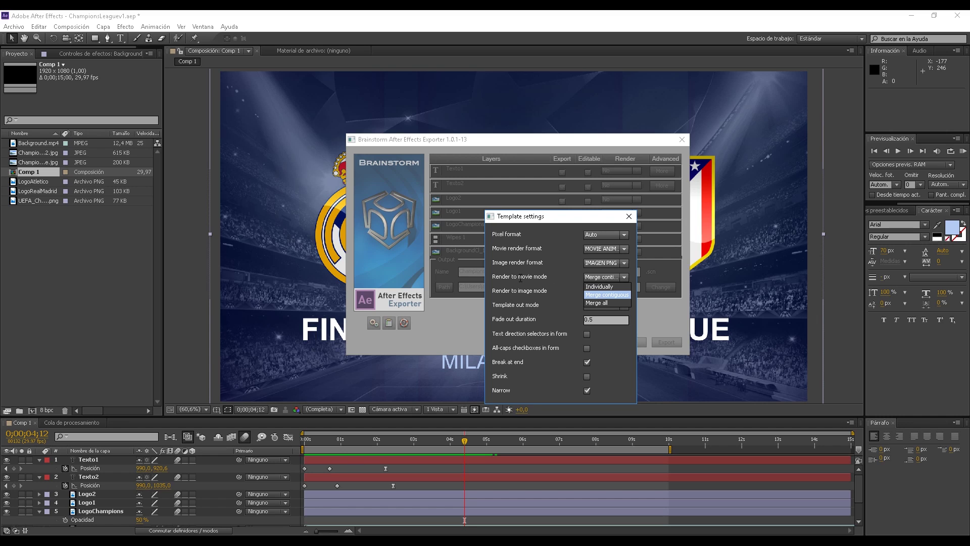
click(602, 286)
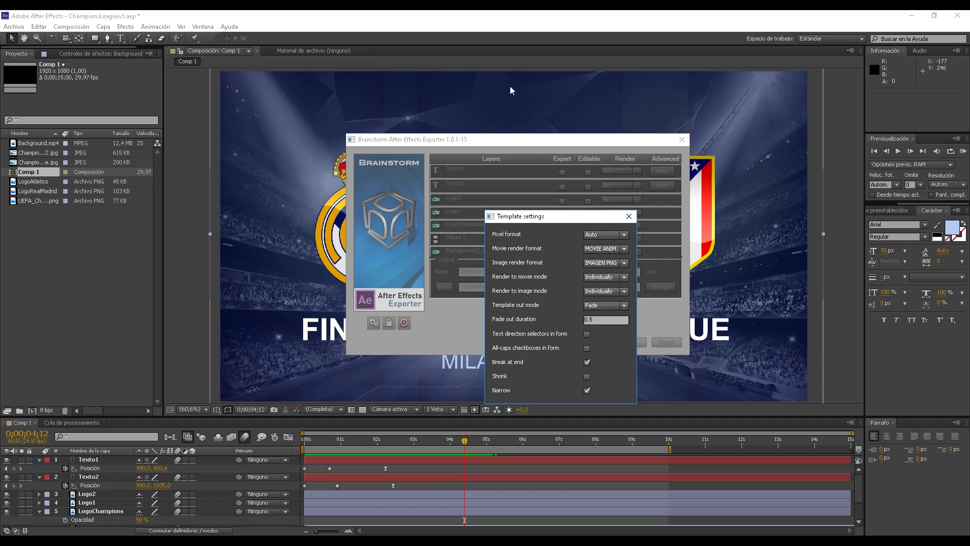
click(601, 277)
click(601, 275)
click(610, 292)
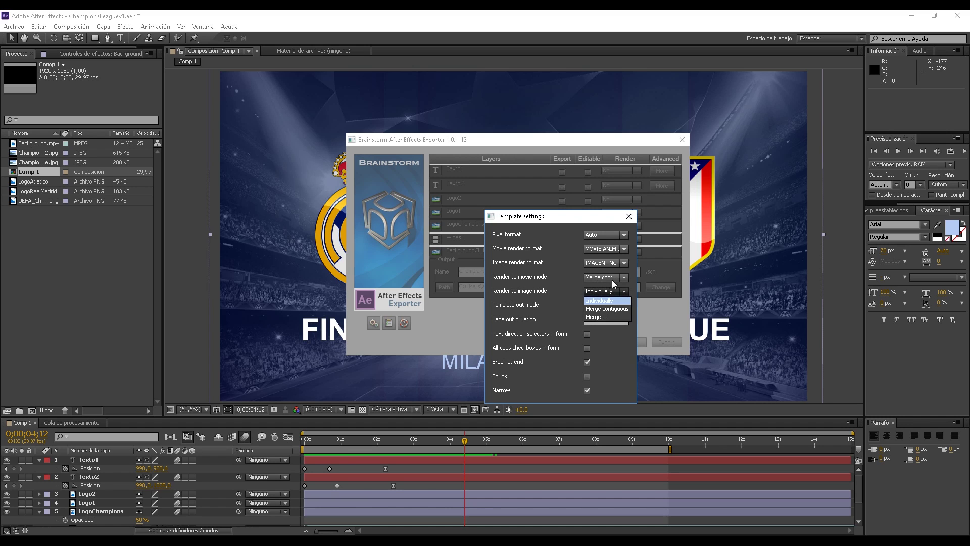
click(611, 278)
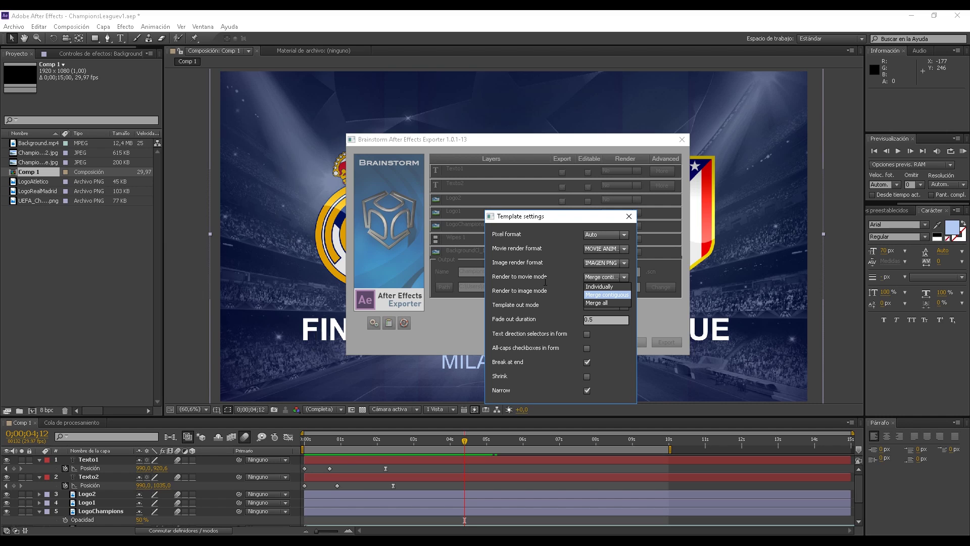
click(620, 296)
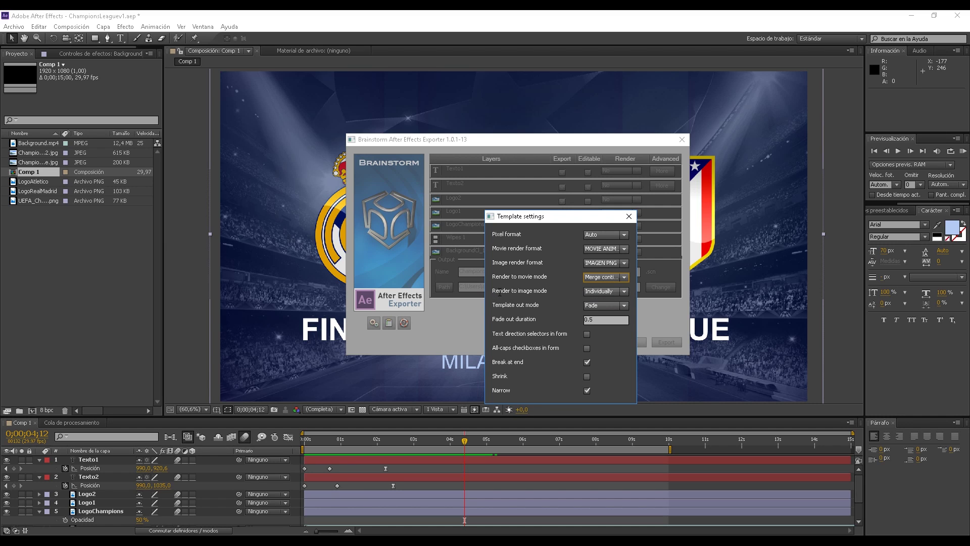
click(599, 293)
click(607, 298)
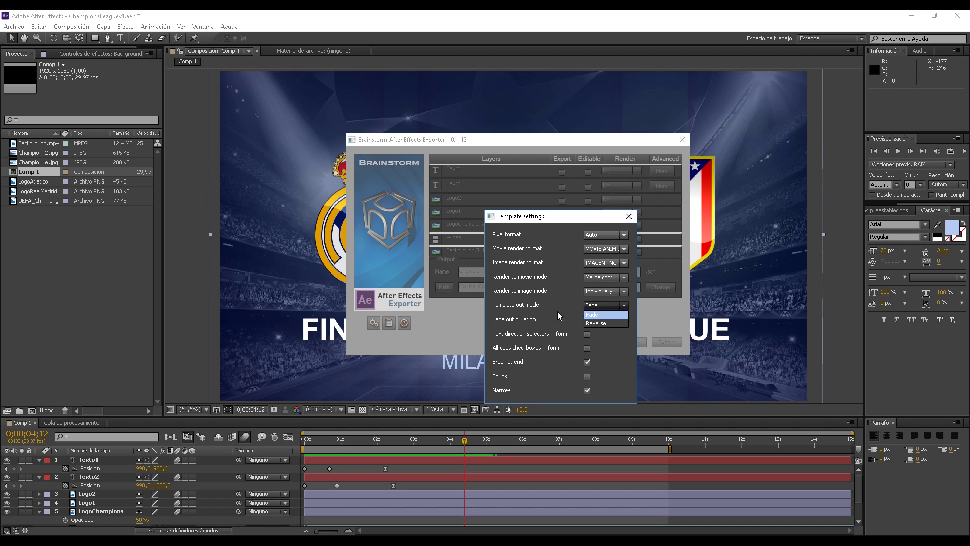
click(576, 308)
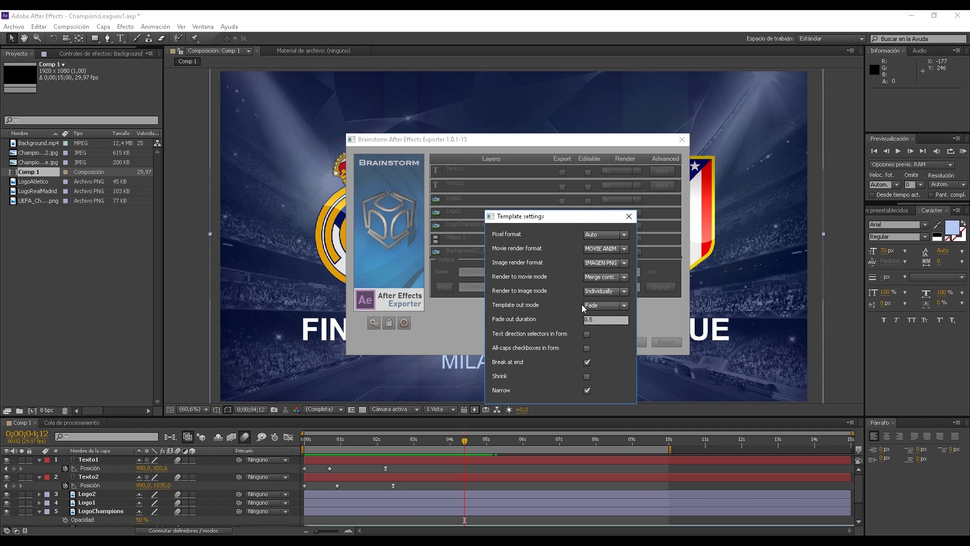
click(595, 306)
click(559, 310)
click(588, 361)
Step: Close Template settings and set the export path to the Desktop
click(629, 217)
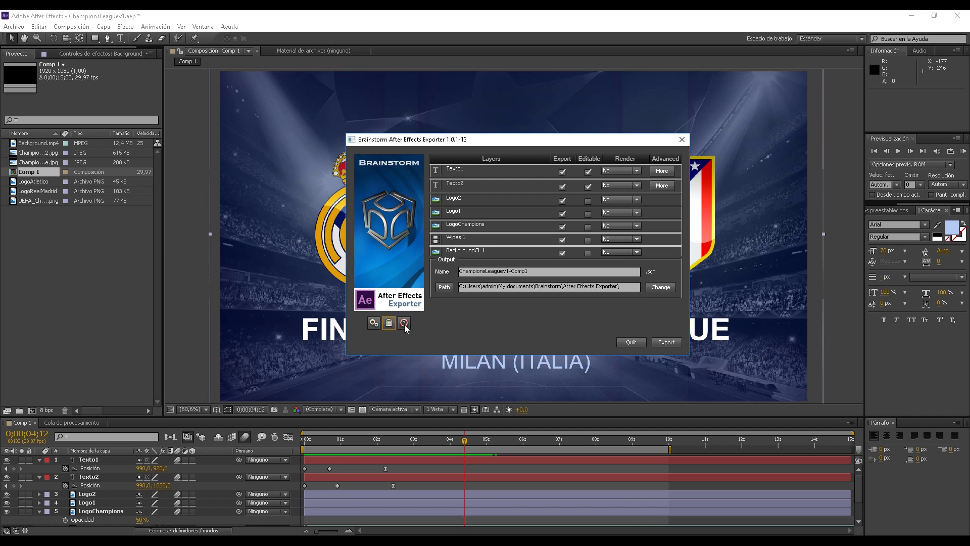
click(659, 288)
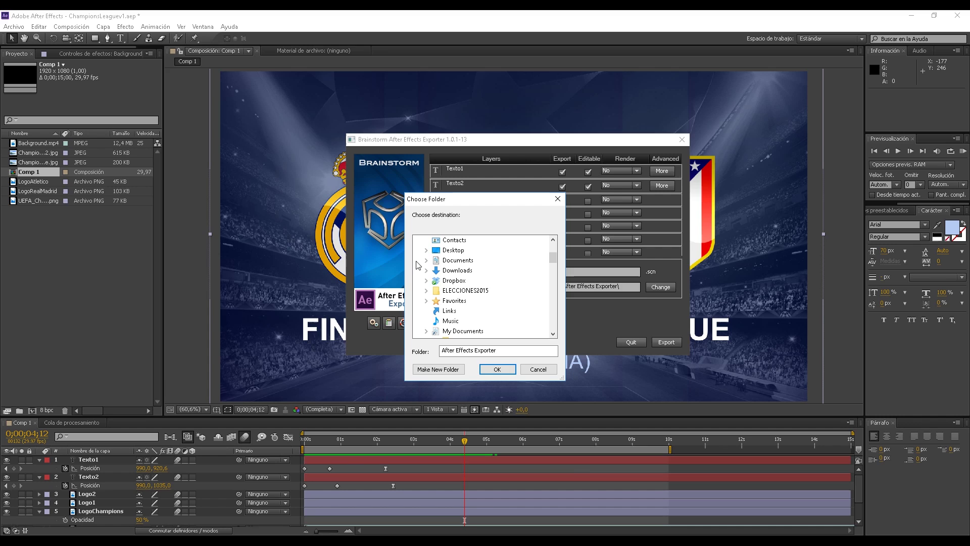
double_click(450, 250)
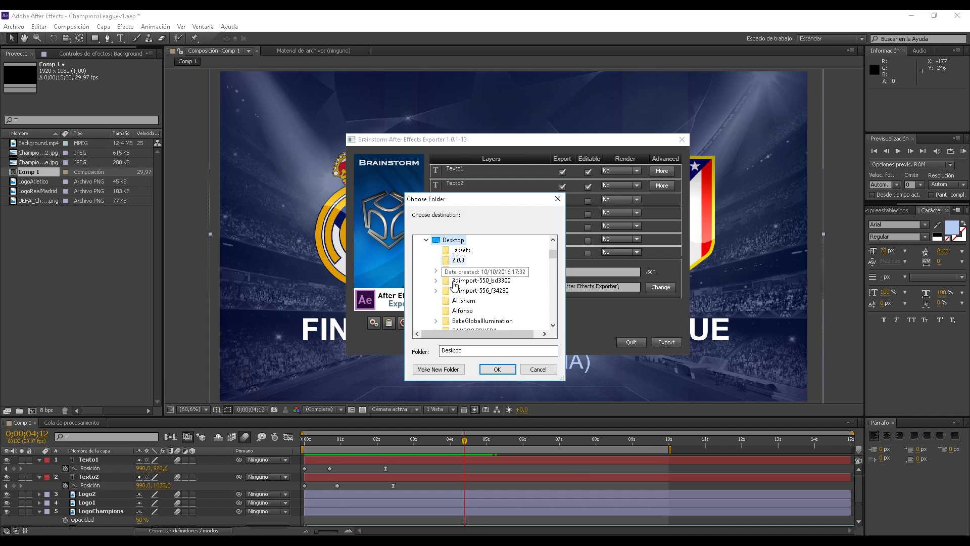
click(497, 370)
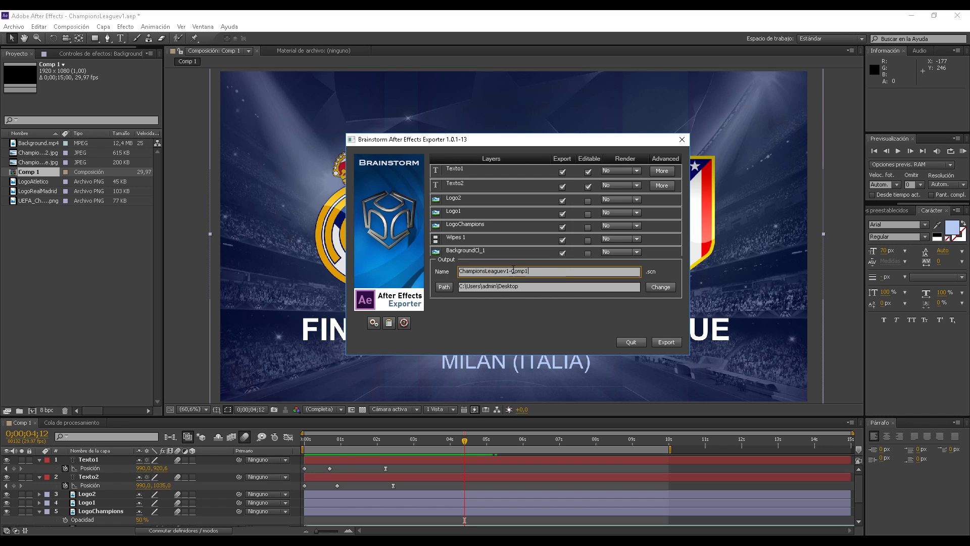
Step: Extend the export name to ChampionsLeaguev1-Comp1Today
click(535, 272)
text(Today)
click(648, 271)
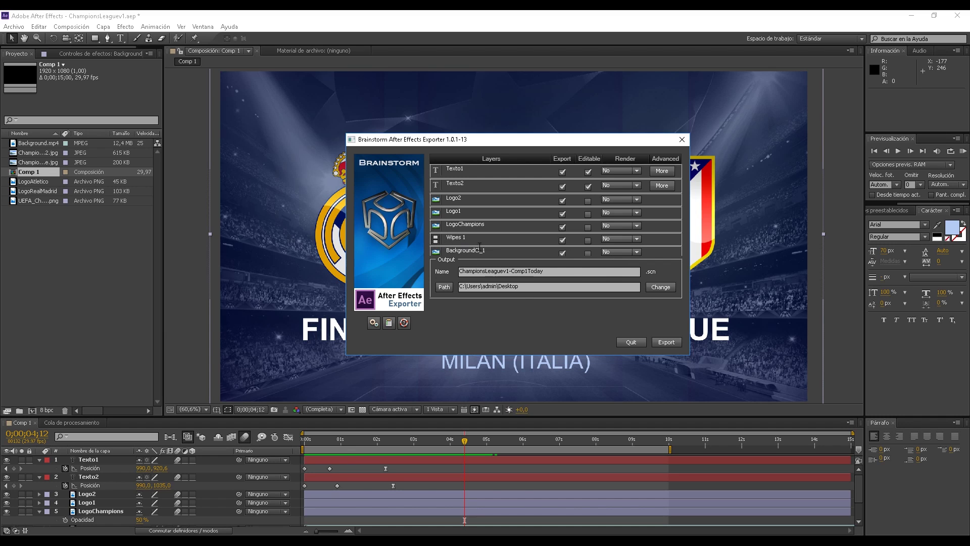
Step: Set the Wipes 1 and BackgroundCl_1 layers to render To movie
click(620, 238)
click(617, 255)
click(617, 253)
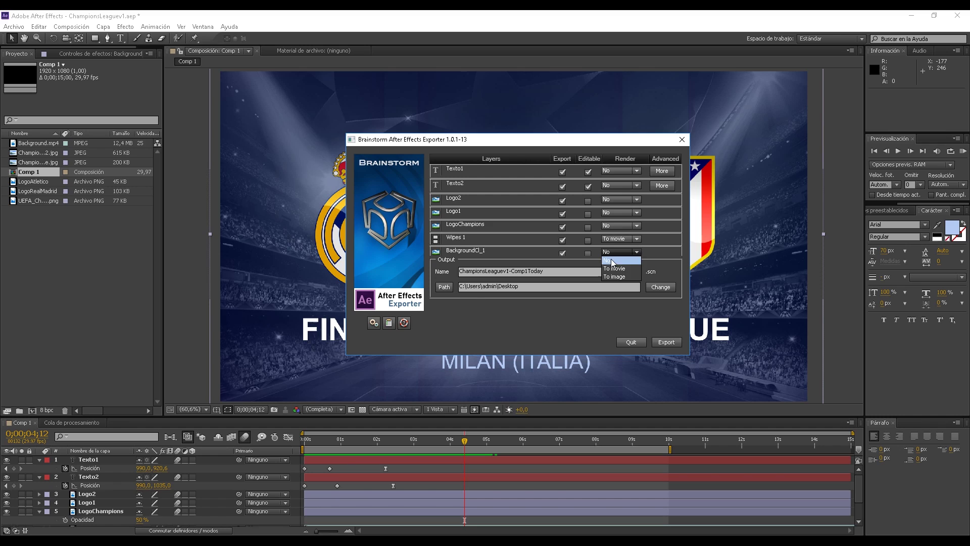
click(617, 268)
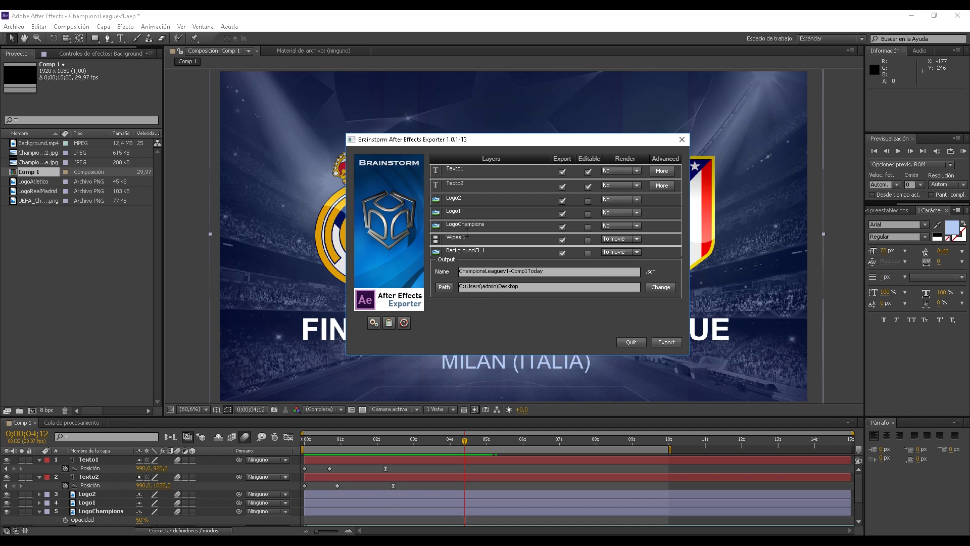
Step: Open and close the exporter's Preferences and Template settings without changes
click(374, 323)
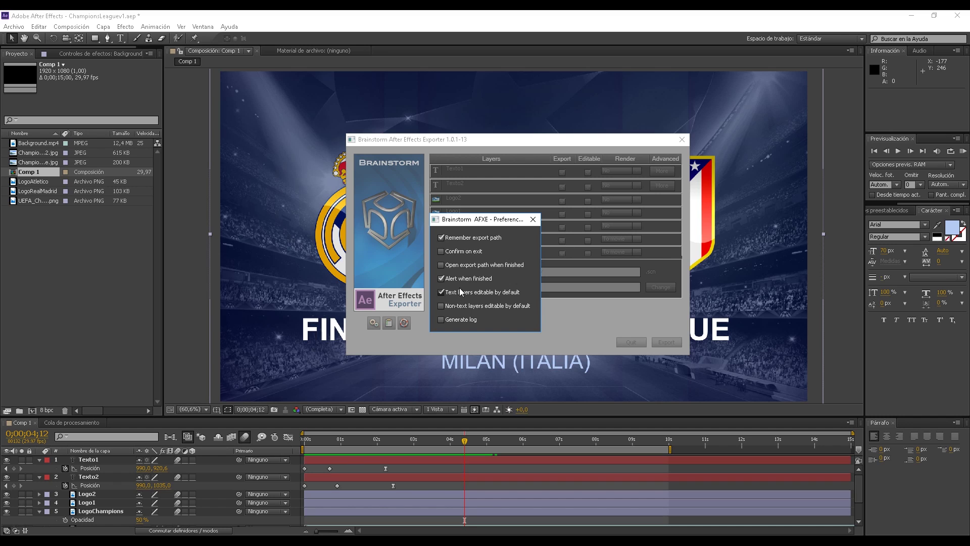
click(533, 219)
click(374, 323)
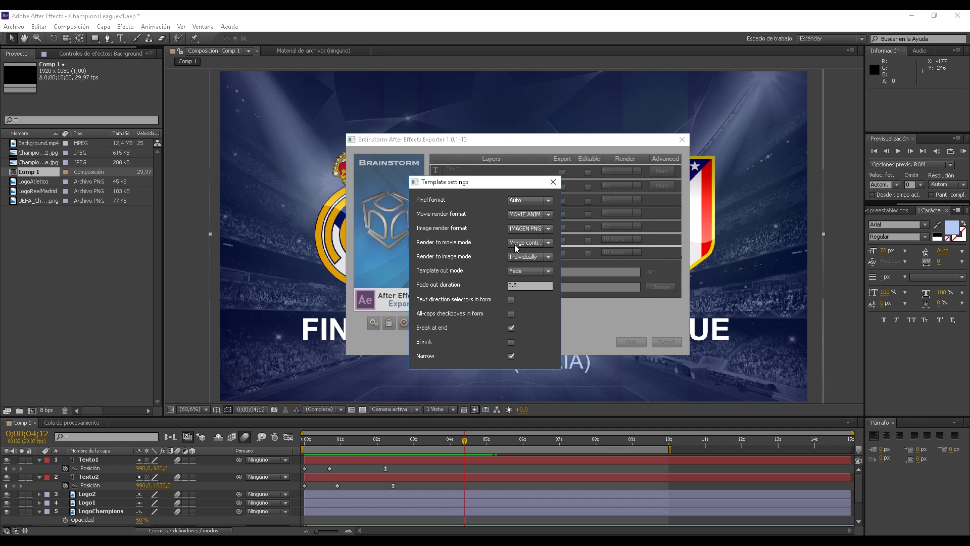
click(553, 181)
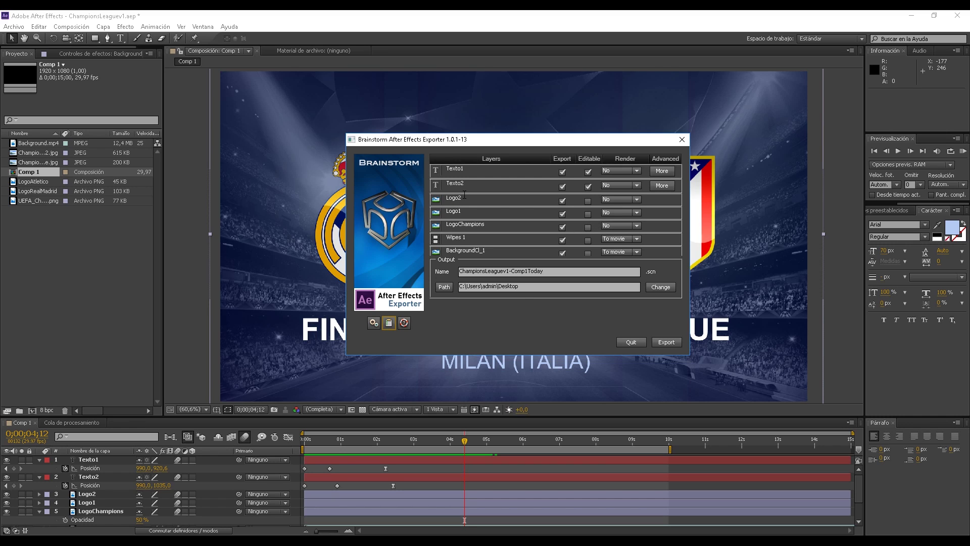
Step: Make Logo2 and Logo1 editable and set Texto1 not to render, keeping its advanced defaults
click(588, 200)
click(587, 214)
click(662, 171)
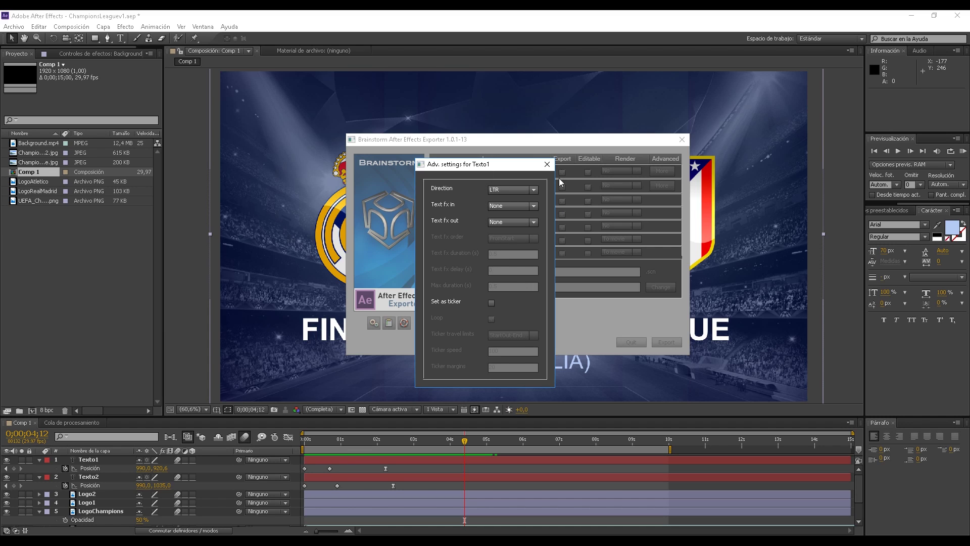
click(547, 164)
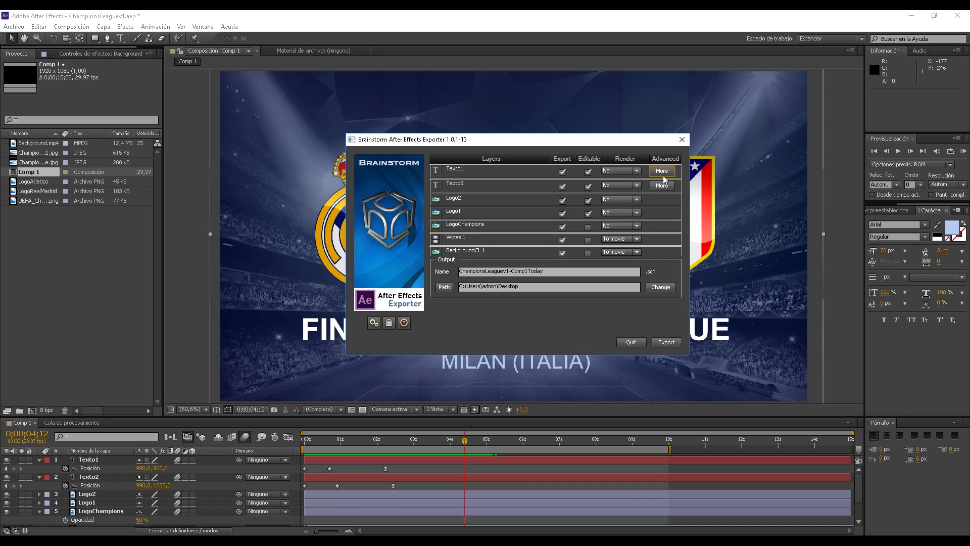
click(622, 171)
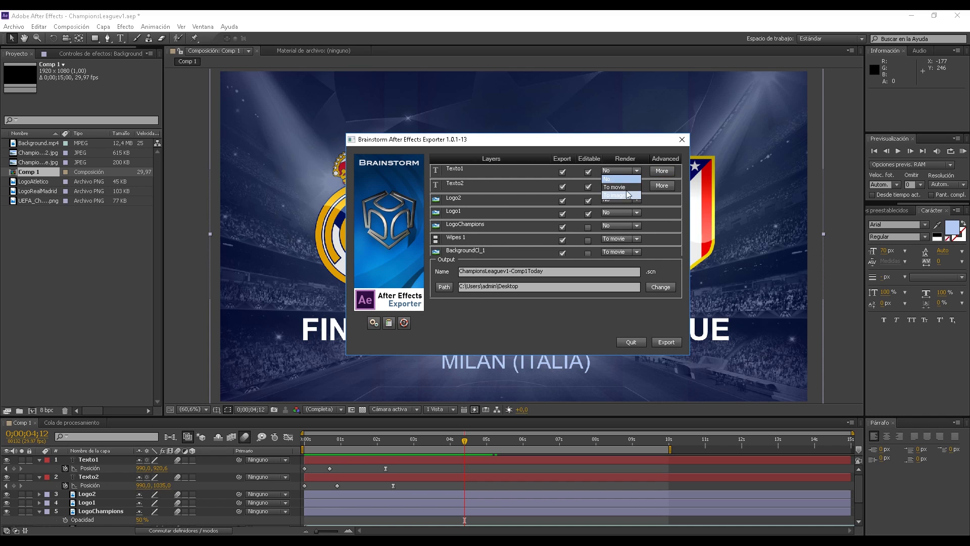
click(623, 149)
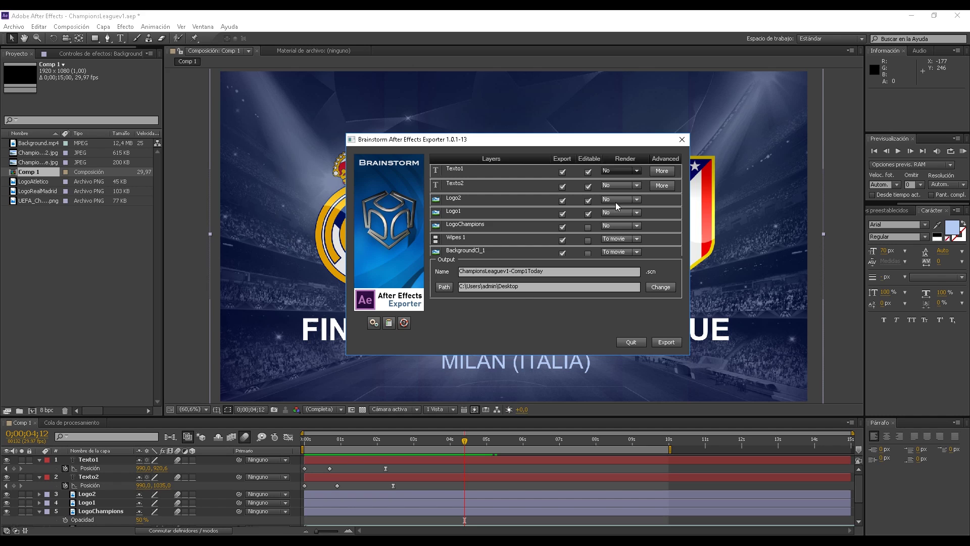
Step: Export the composition and accept the duration warning so the background movie renders
click(665, 342)
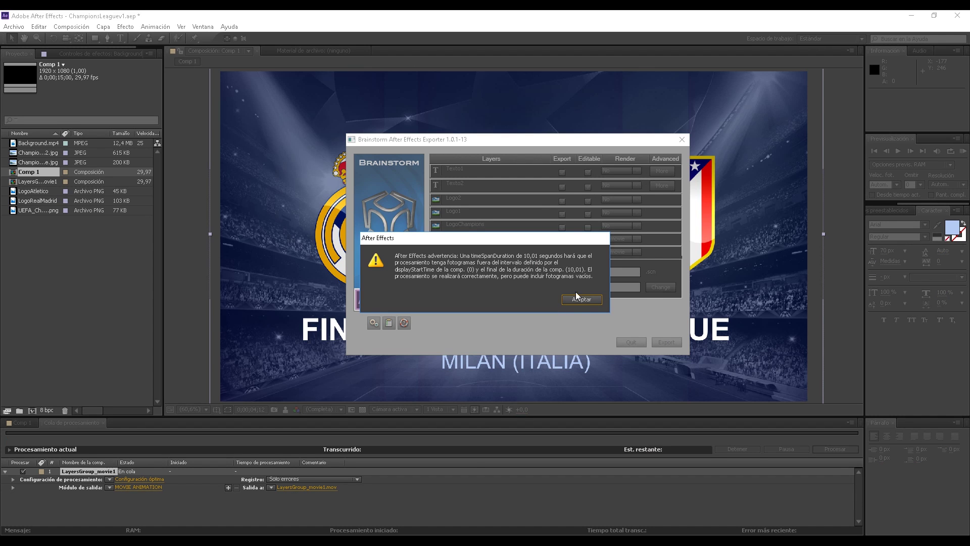
click(580, 299)
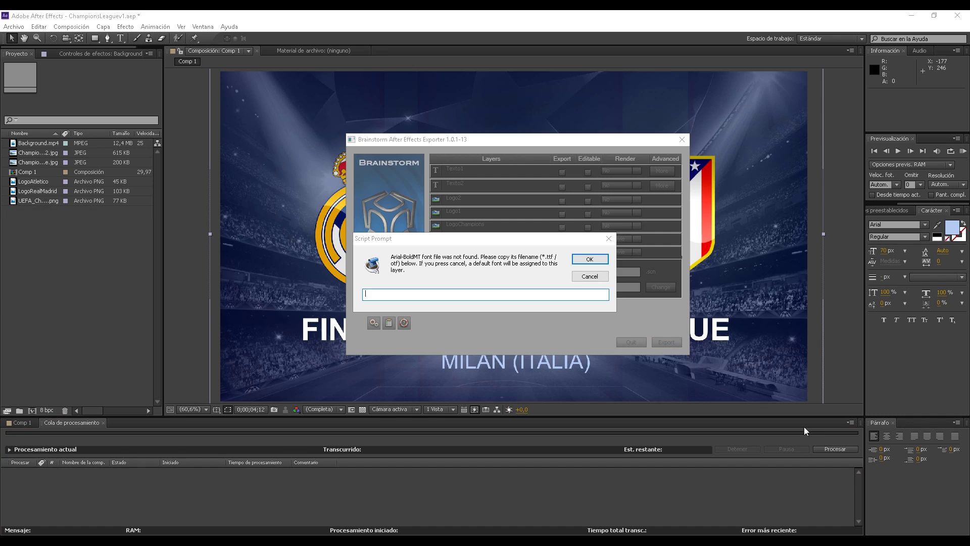
Step: Move the missing Arial-BoldMT font prompt over to the left side of the screen
drag(430, 240, 397, 320)
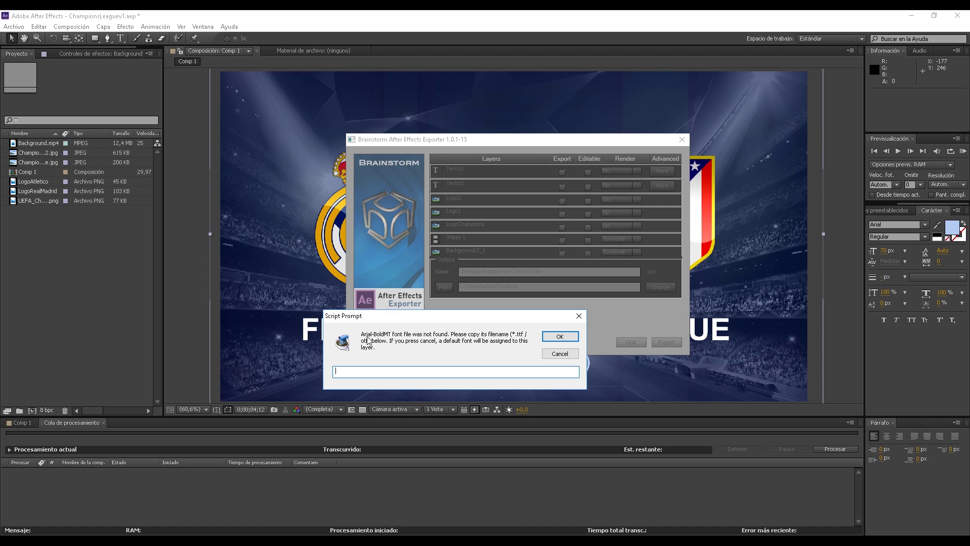
drag(376, 314, 149, 271)
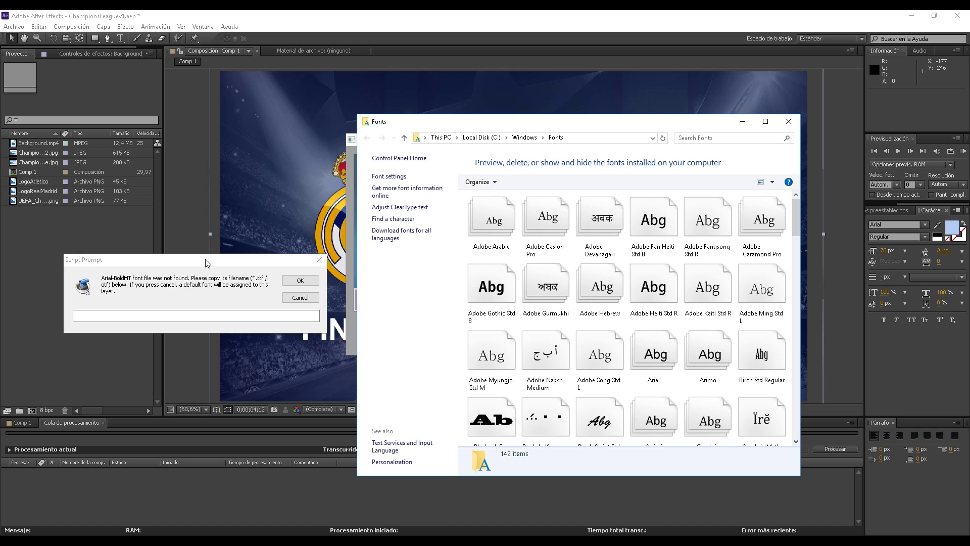
Step: Jump to the Arial font family in the Fonts folder and open it
click(508, 226)
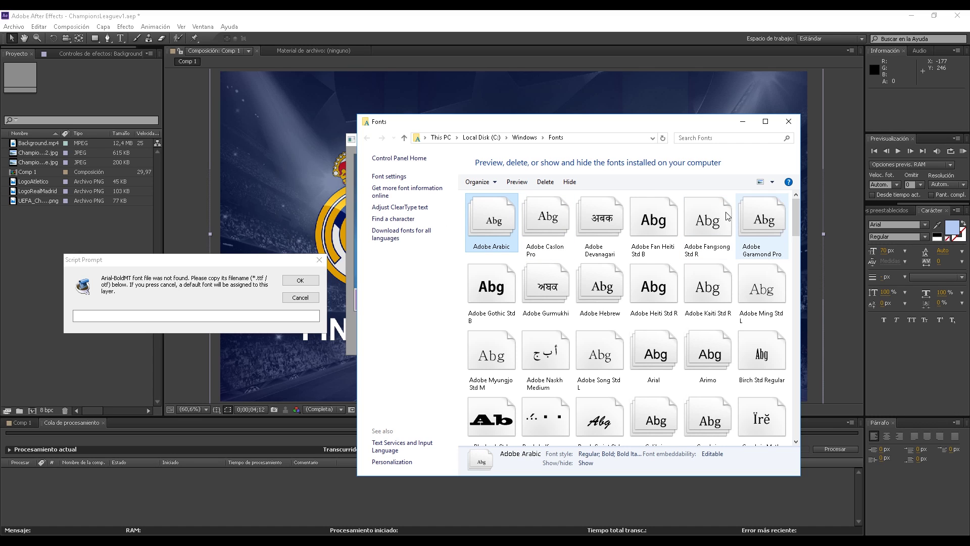
click(602, 222)
text(ar)
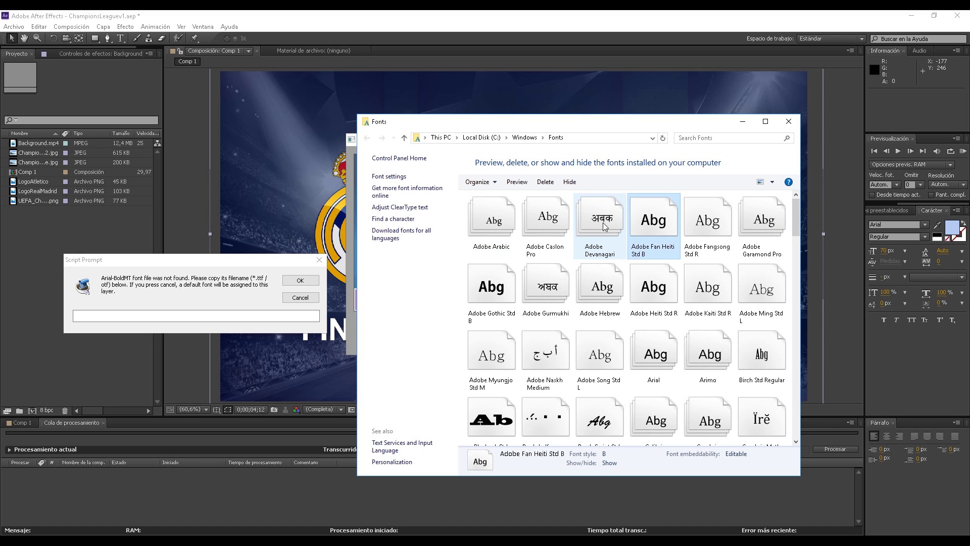
double_click(660, 369)
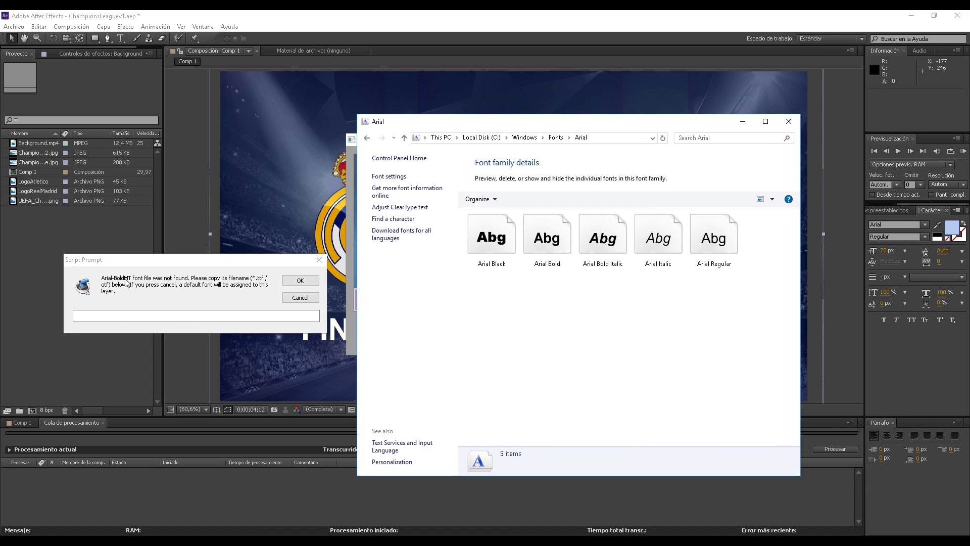
Step: Open Arial Bold's properties and select its arialbd.ttf file name for copying
click(550, 245)
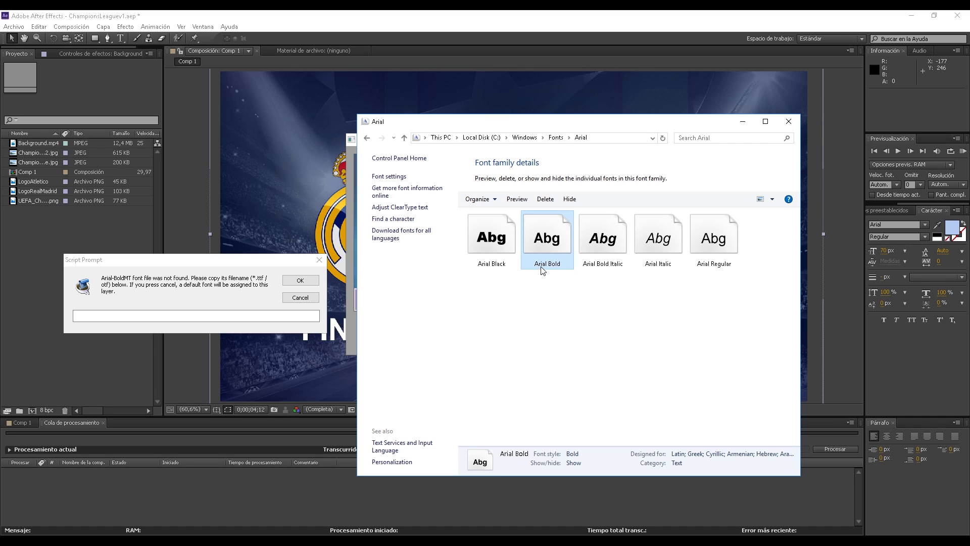
right_click(551, 246)
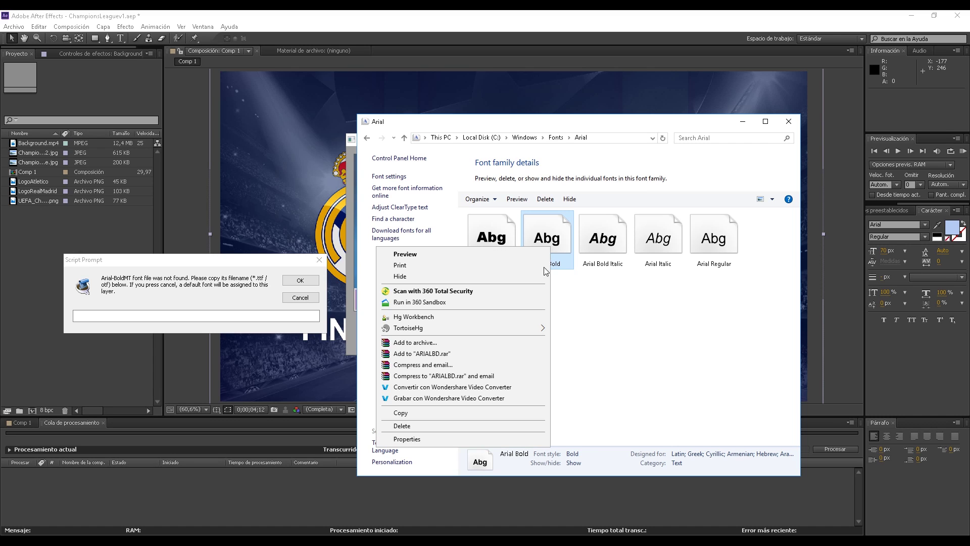
click(427, 439)
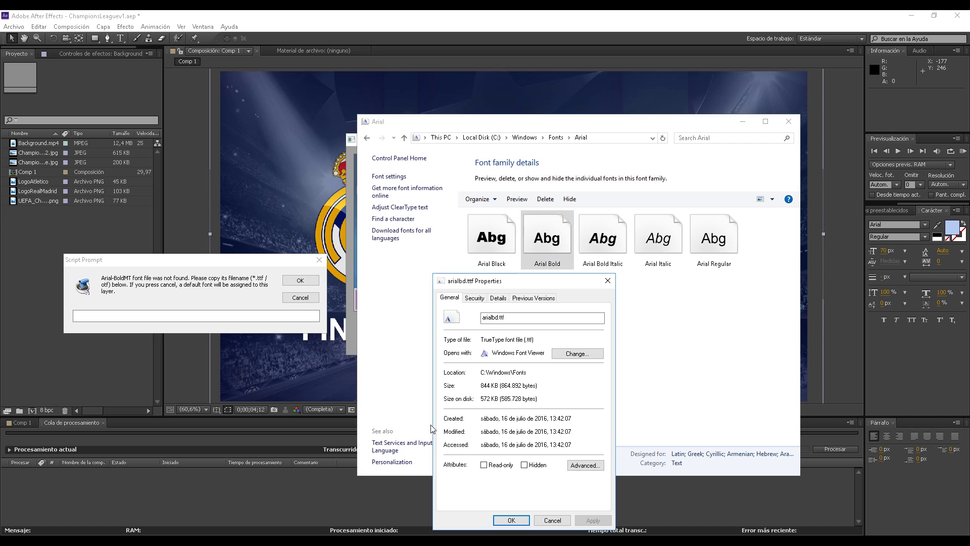
drag(518, 320, 481, 318)
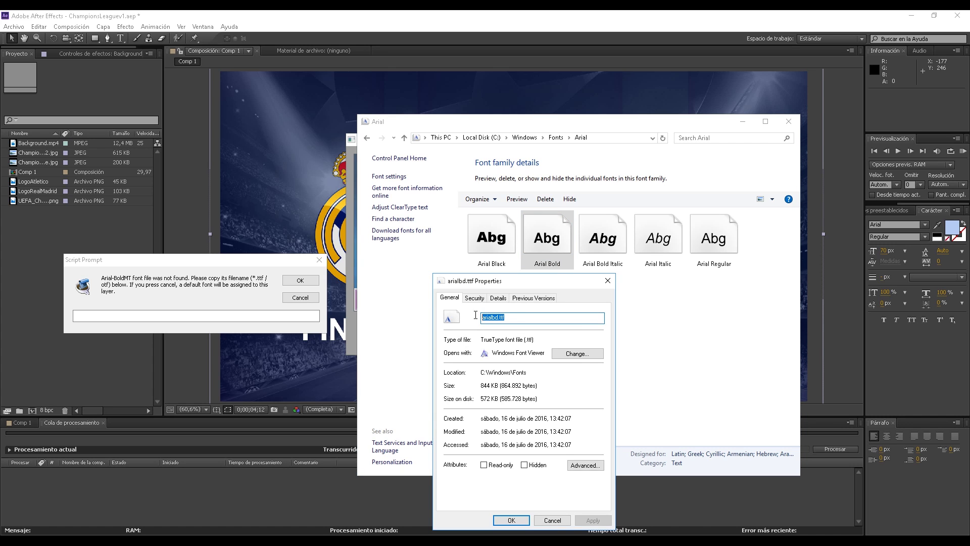
right_click(489, 317)
Step: Paste arialbd.ttf into the font prompt, finish the export and close the exporter
click(389, 351)
click(224, 316)
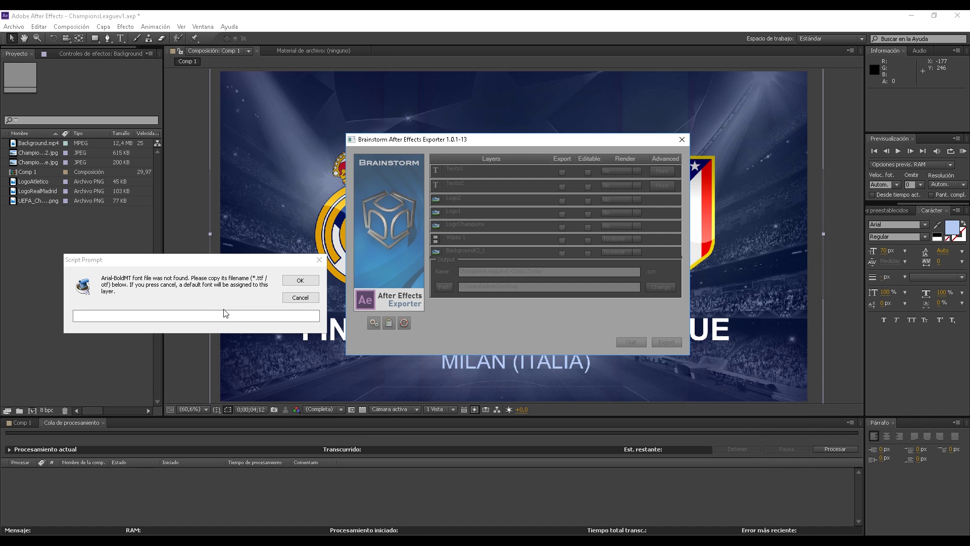
right_click(90, 317)
click(123, 367)
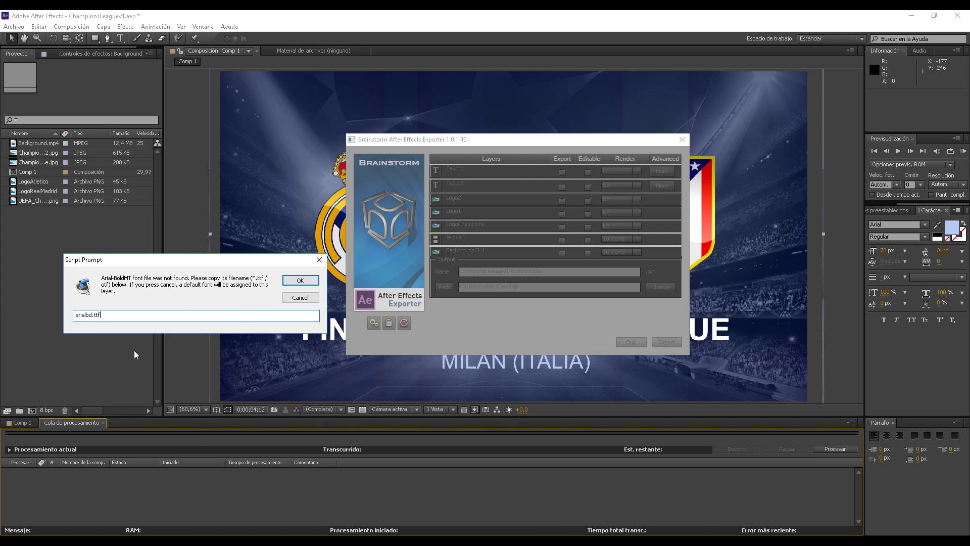
click(297, 282)
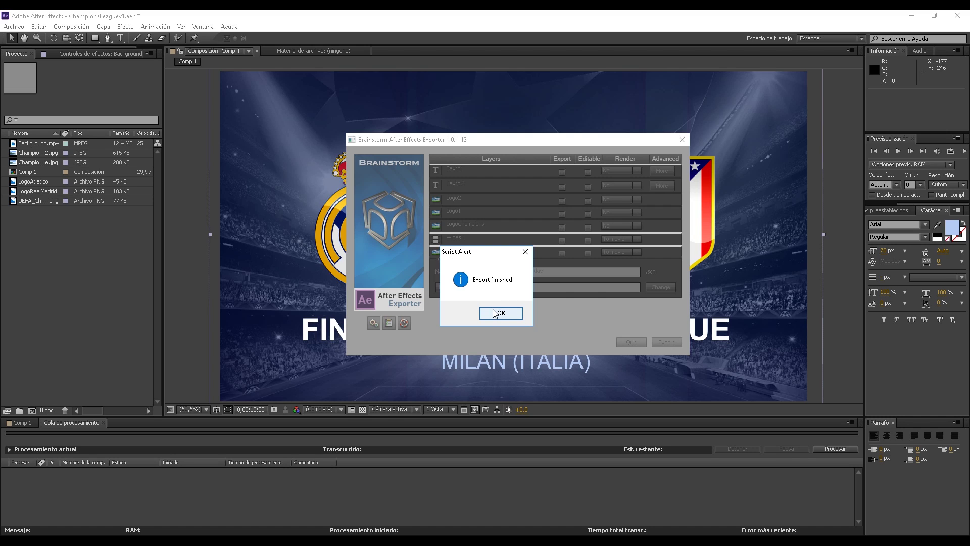
click(495, 316)
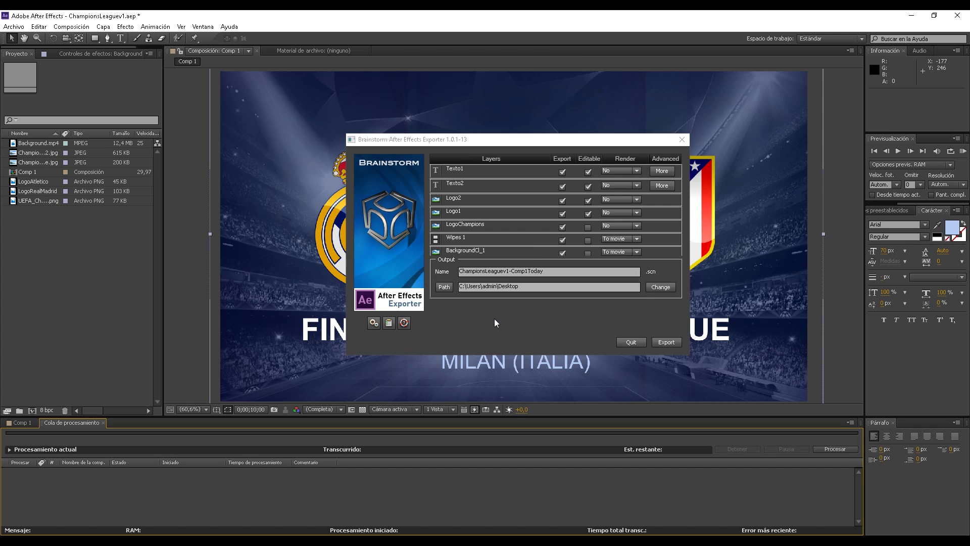
click(626, 343)
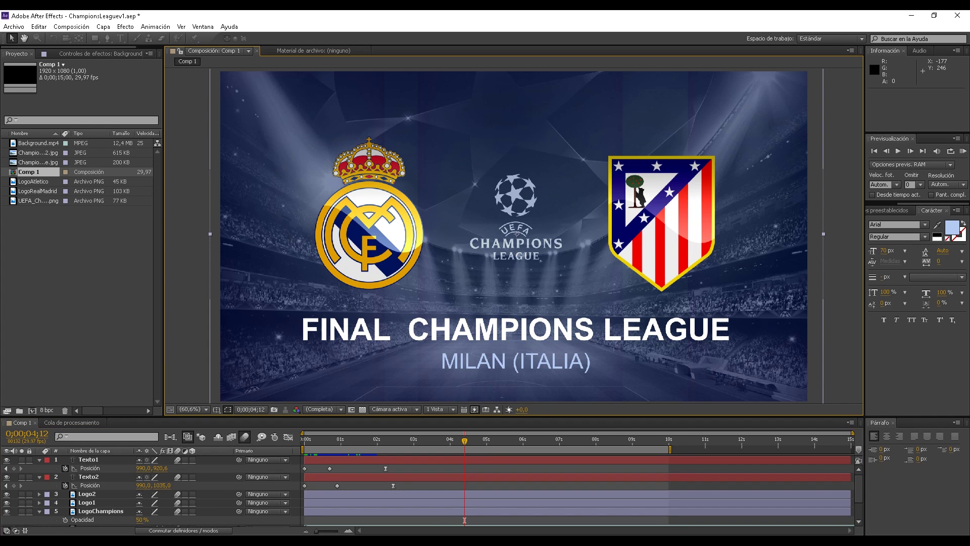
Step: In Aston, import ChampionsLeaguev1-Comp1Today.scn from the Desktop as a composition
mouse_move(459, 541)
click(487, 495)
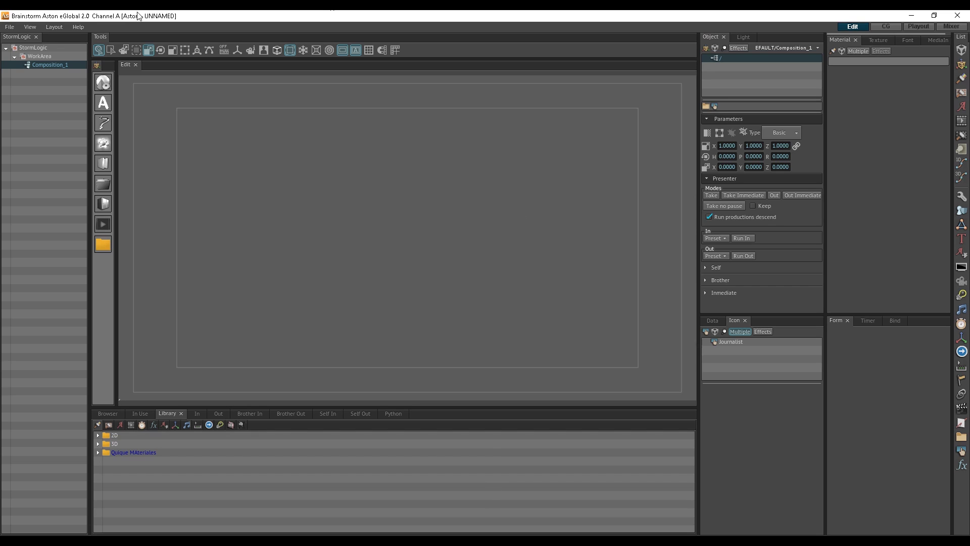
click(10, 27)
mouse_move(21, 47)
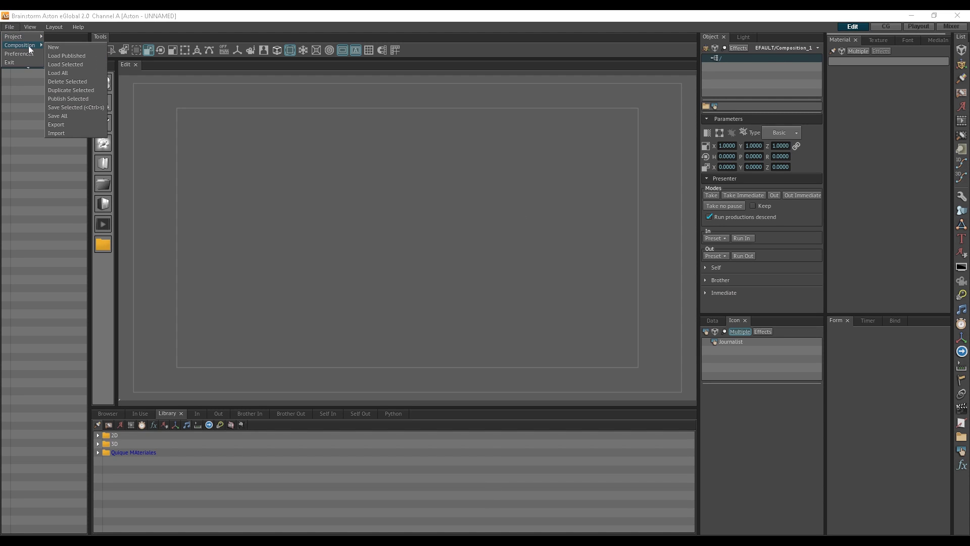
click(61, 133)
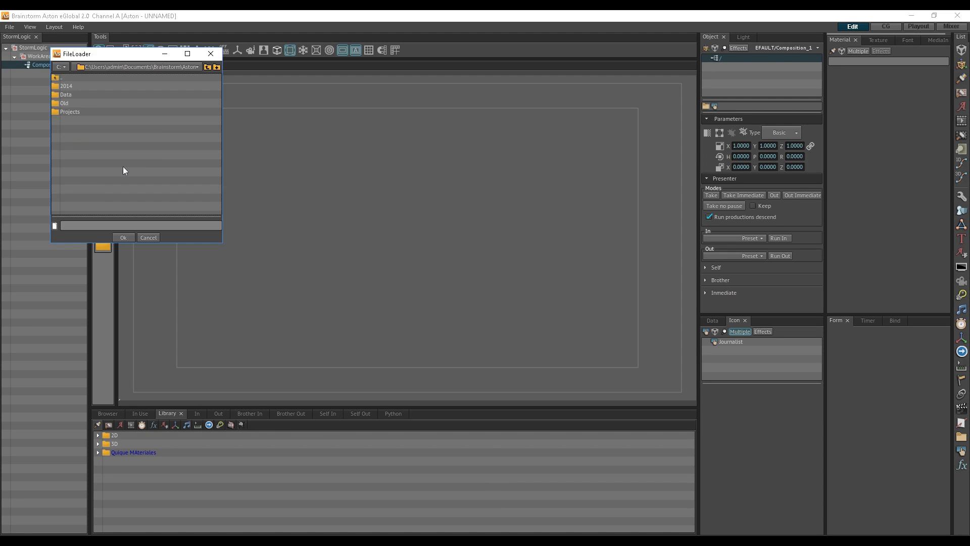
click(151, 69)
click(139, 104)
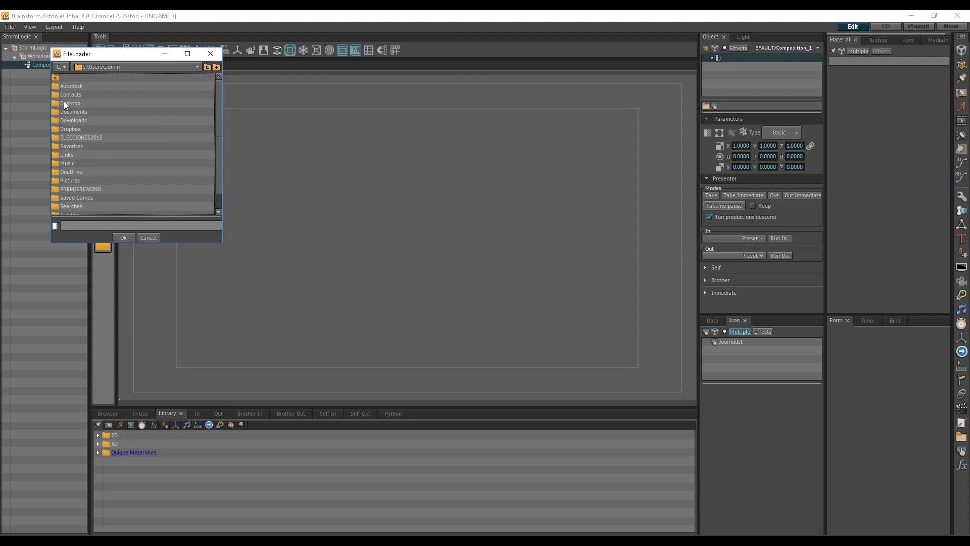
double_click(65, 104)
drag(217, 118, 214, 237)
click(79, 190)
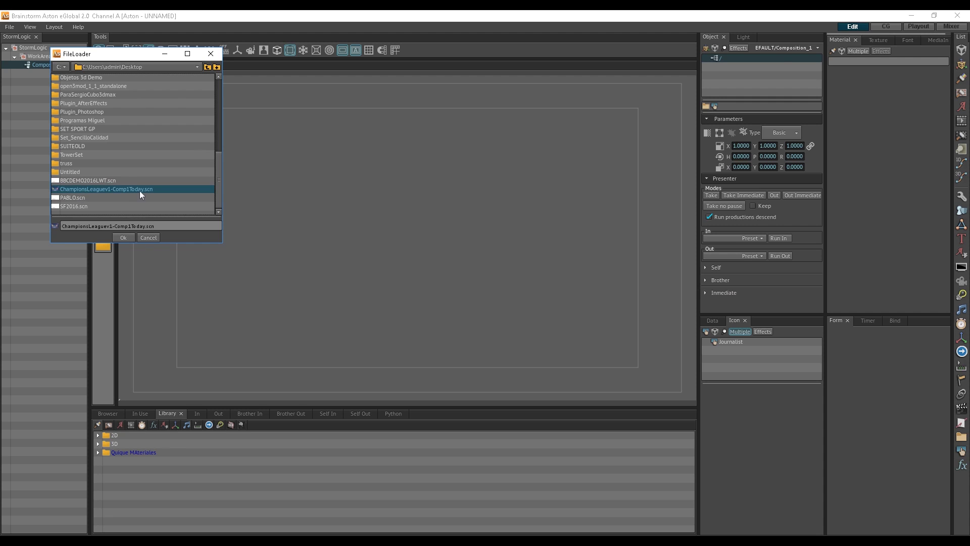
click(123, 236)
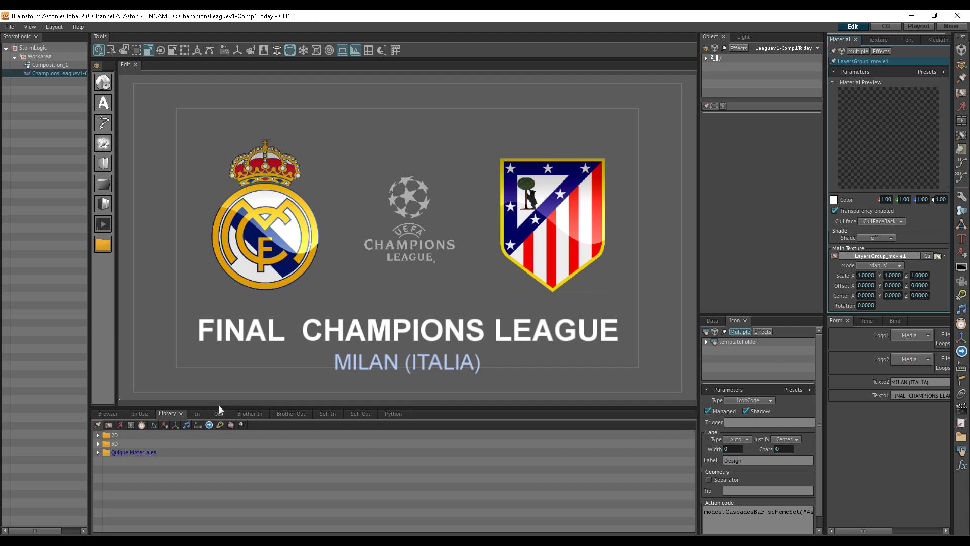
Step: Show the animation timeline, checking the Out tab before returning to In
click(196, 414)
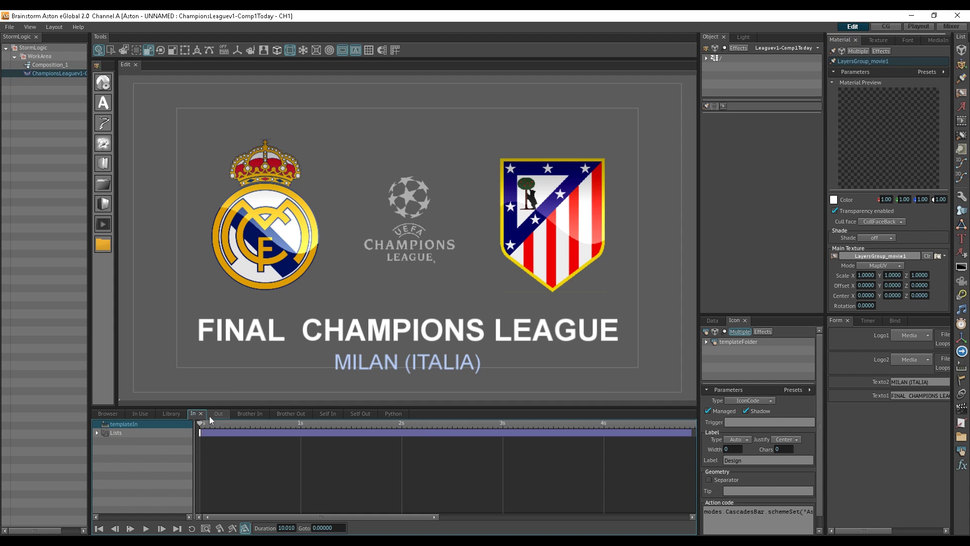
click(219, 415)
click(196, 414)
Step: Play the intro animation, rewind to 0 seconds and play it again
click(130, 528)
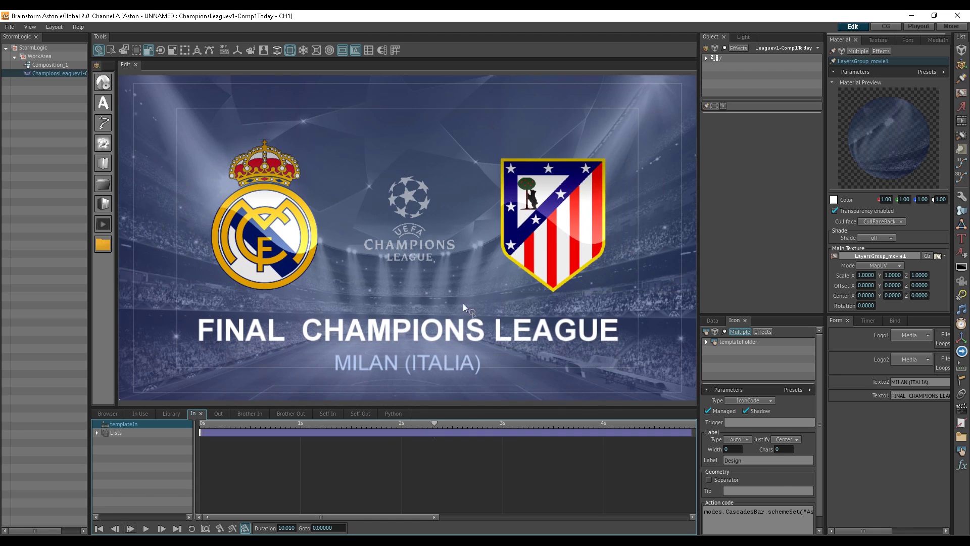
drag(218, 426, 146, 485)
click(129, 528)
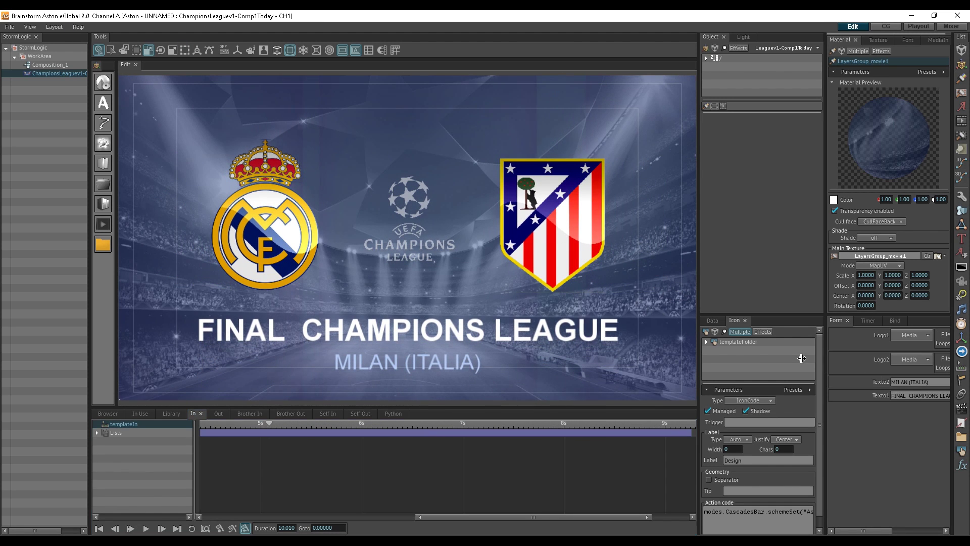
Step: Resize the form and preview panels and expand the layer list down to Texto1
drag(823, 362, 679, 353)
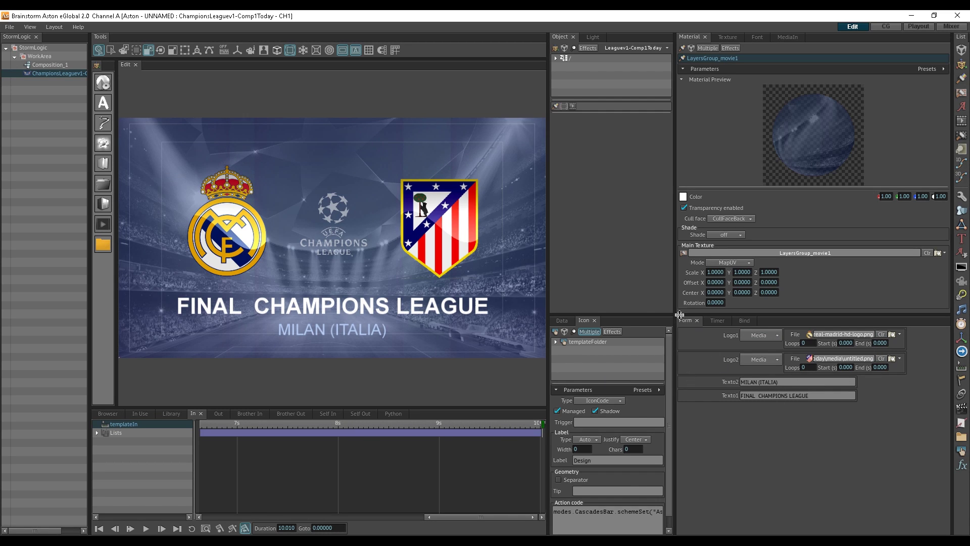
drag(549, 292, 706, 289)
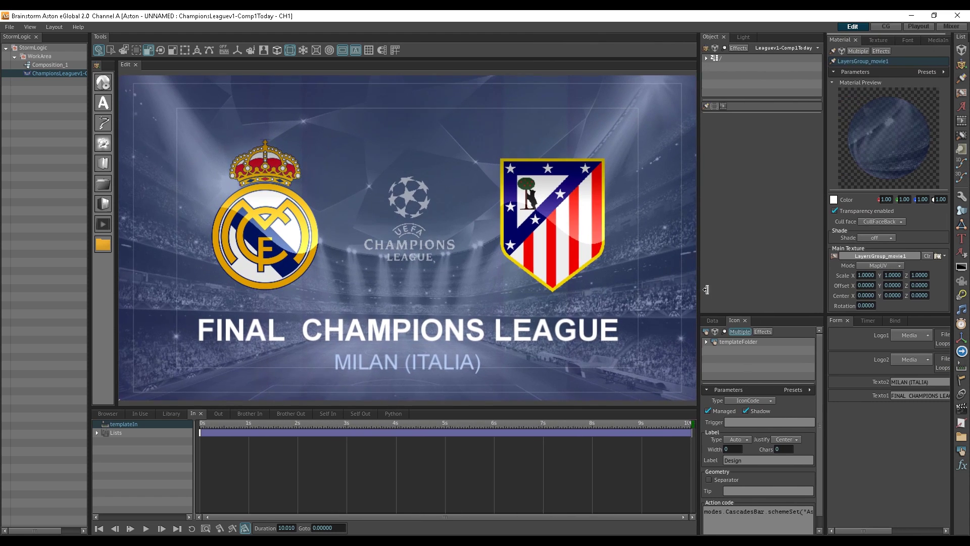
click(708, 58)
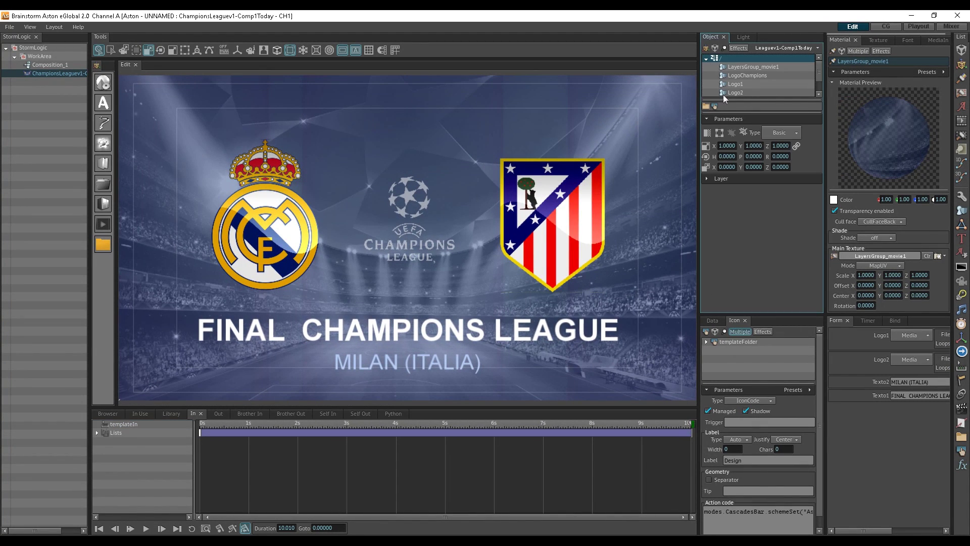
drag(731, 100, 731, 206)
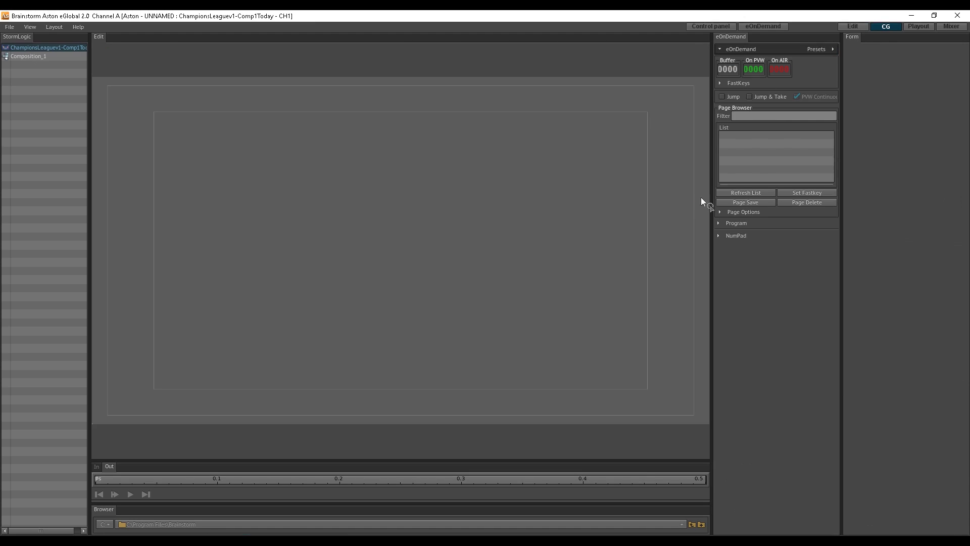
Step: Load the ChampionsLeague scene and set Logo1 to real-madrid-hd-logo.png from the (Footage) folder
double_click(42, 46)
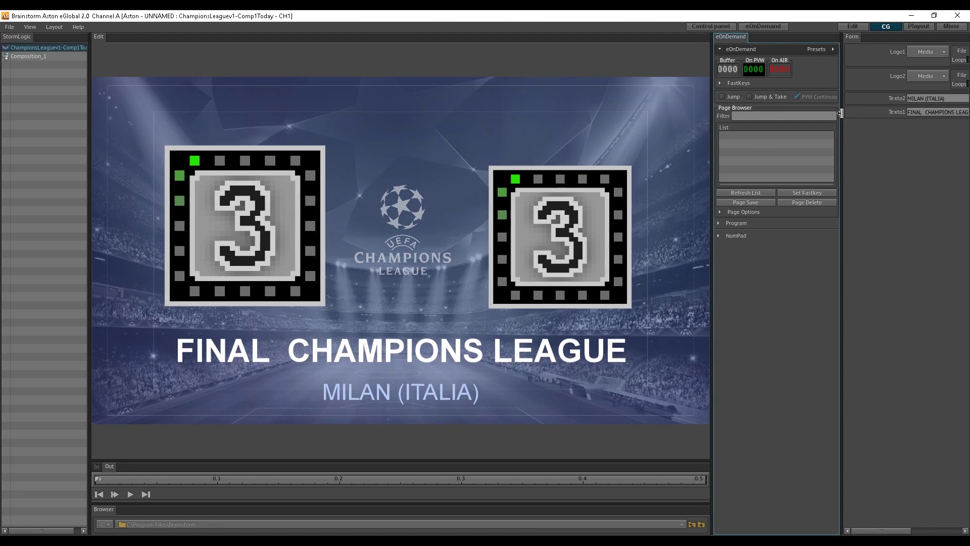
drag(840, 112, 642, 103)
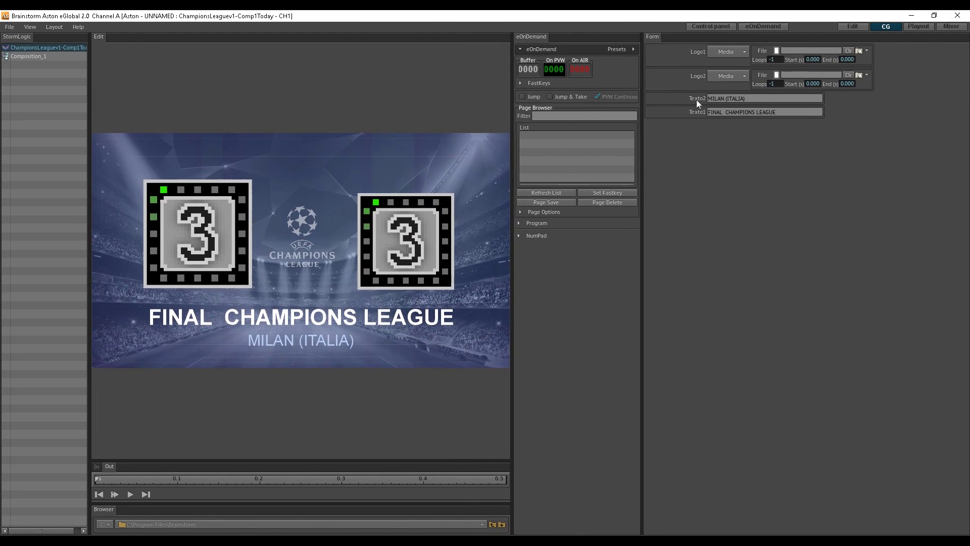
click(859, 50)
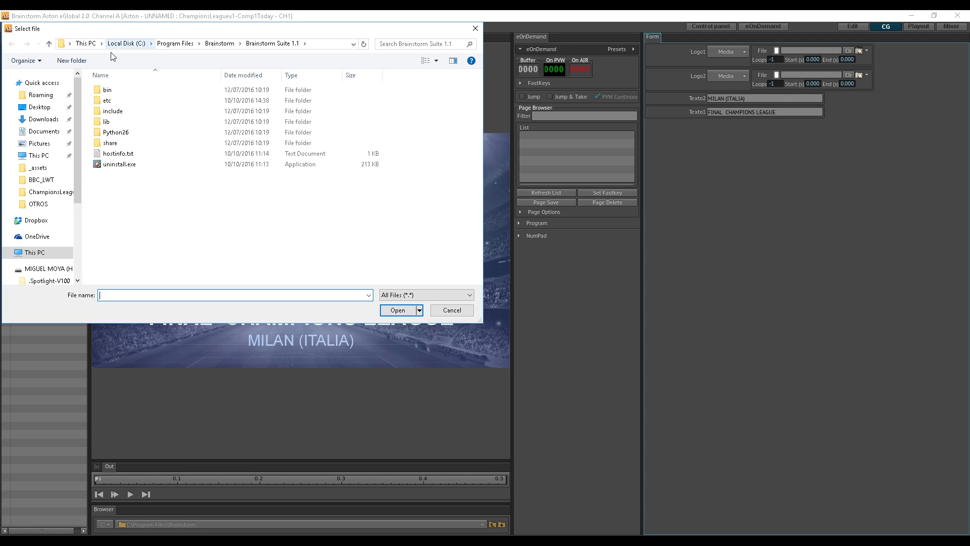
click(44, 110)
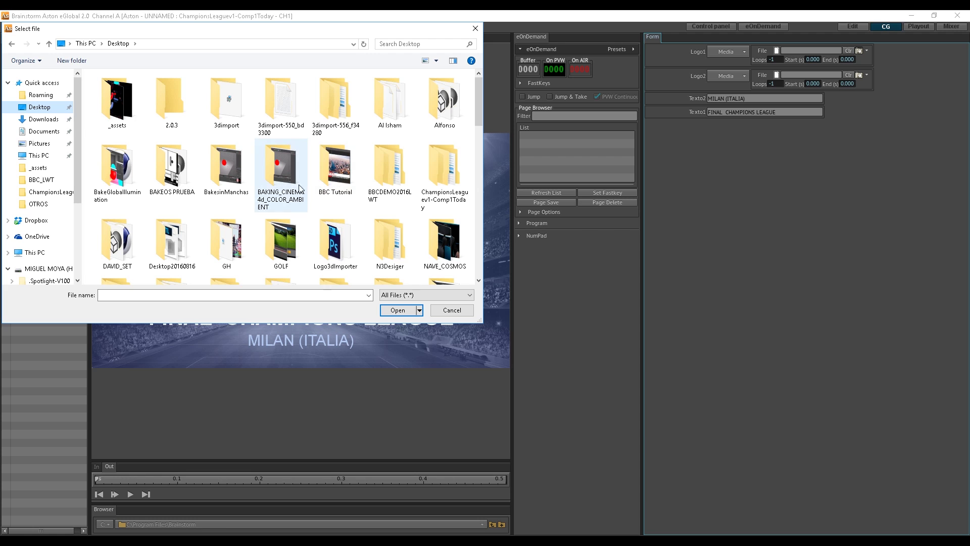
scroll(340, 251, down, 5)
scroll(340, 251, down, 2)
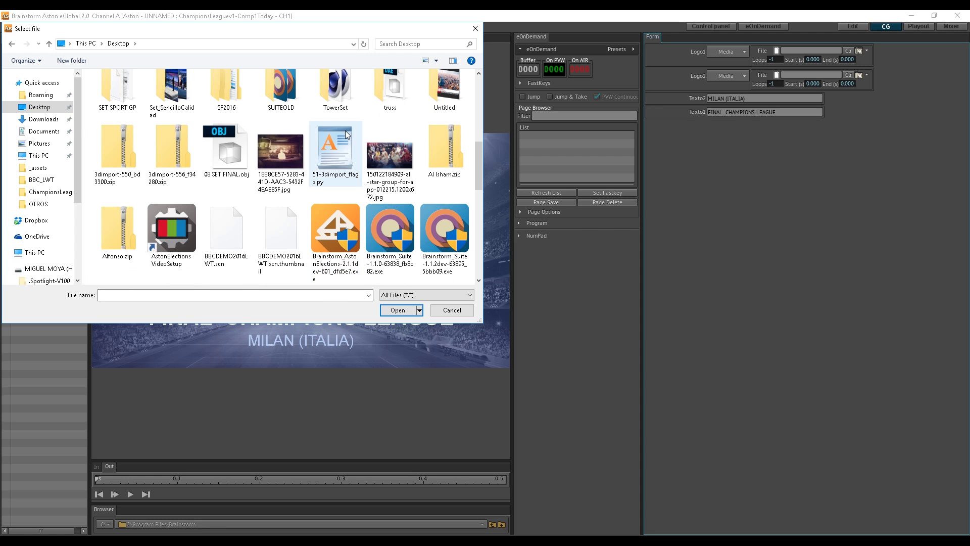
drag(481, 187, 481, 149)
double_click(336, 133)
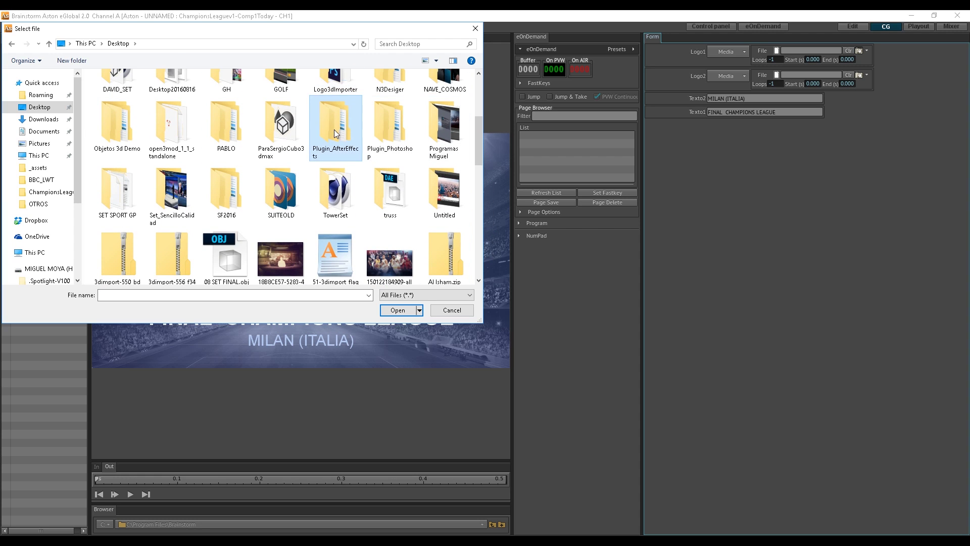
double_click(107, 94)
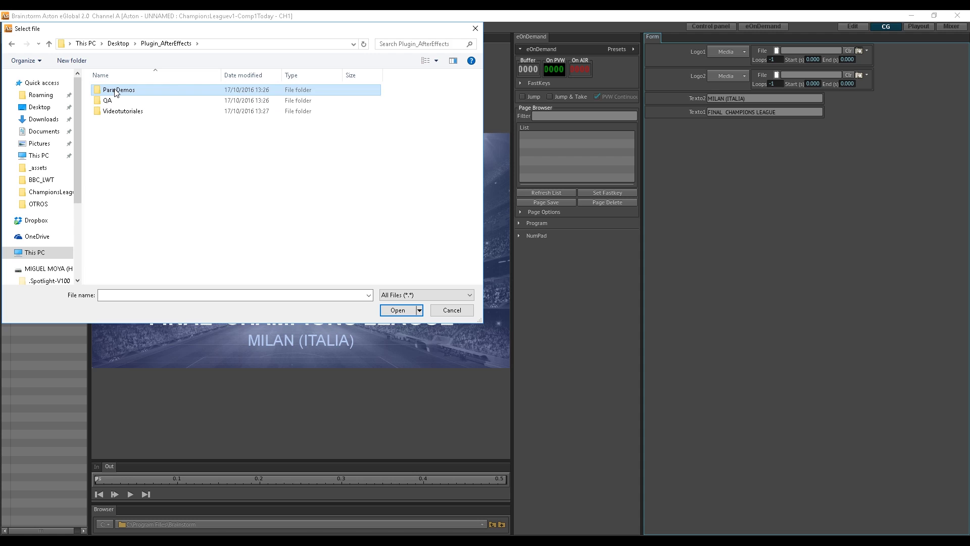
double_click(132, 92)
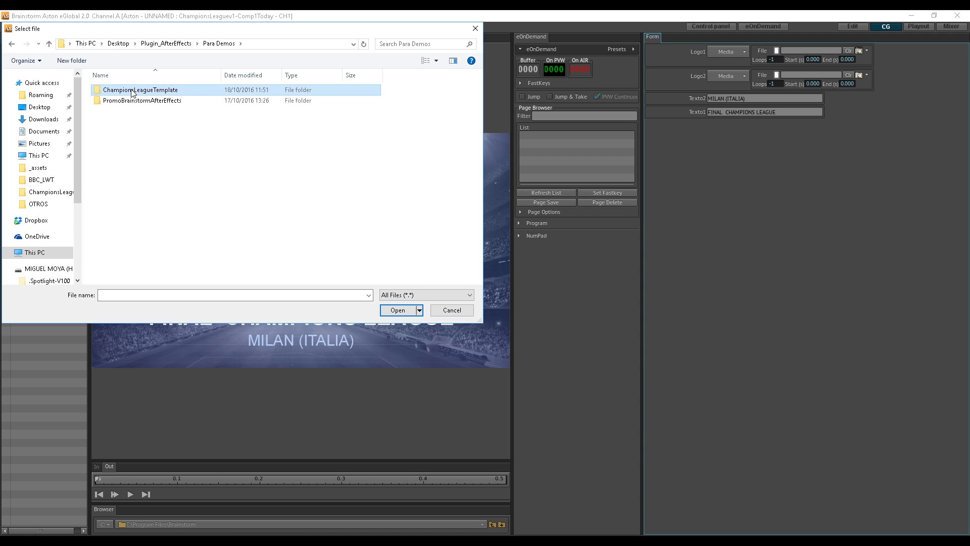
click(134, 95)
double_click(101, 89)
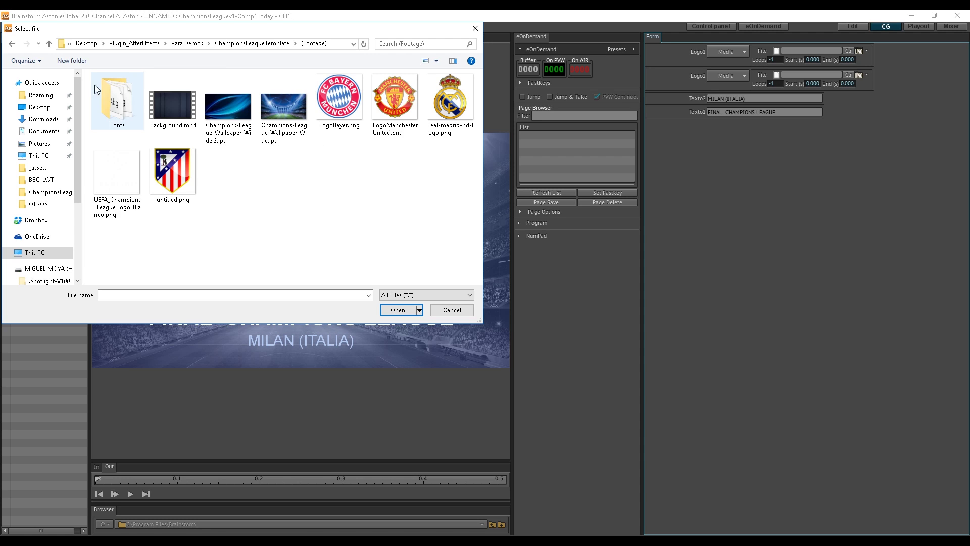
click(455, 121)
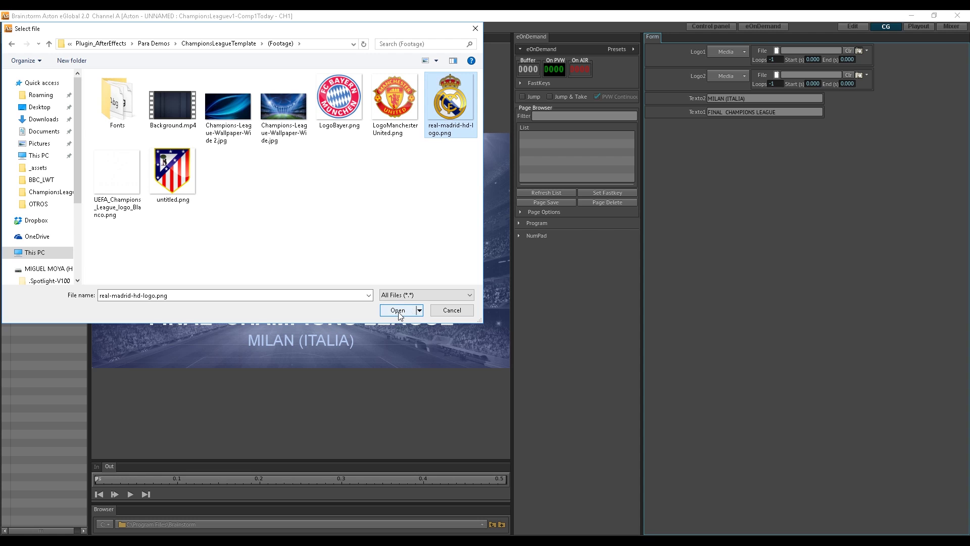
click(406, 311)
Step: Set Logo2 to untitled.png, the Atlético crest
click(859, 78)
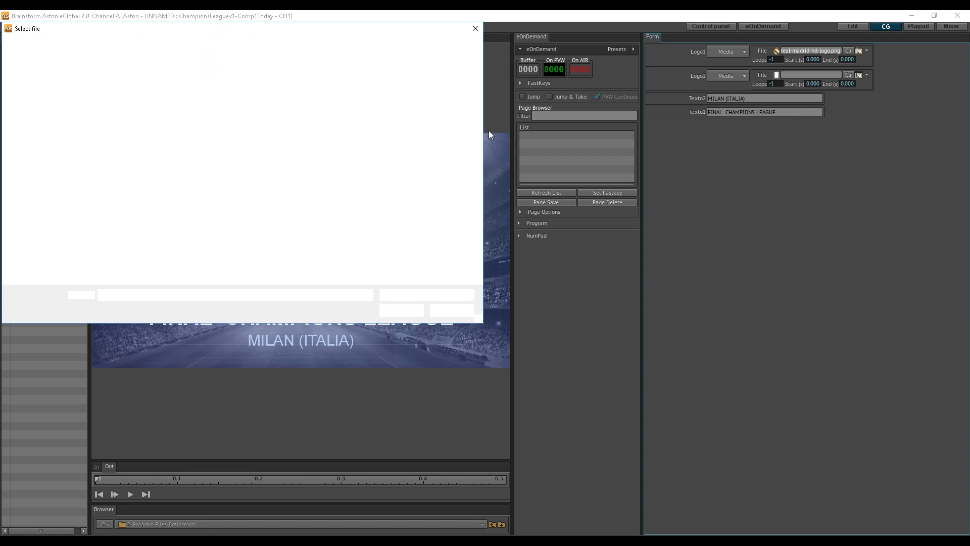
click(172, 172)
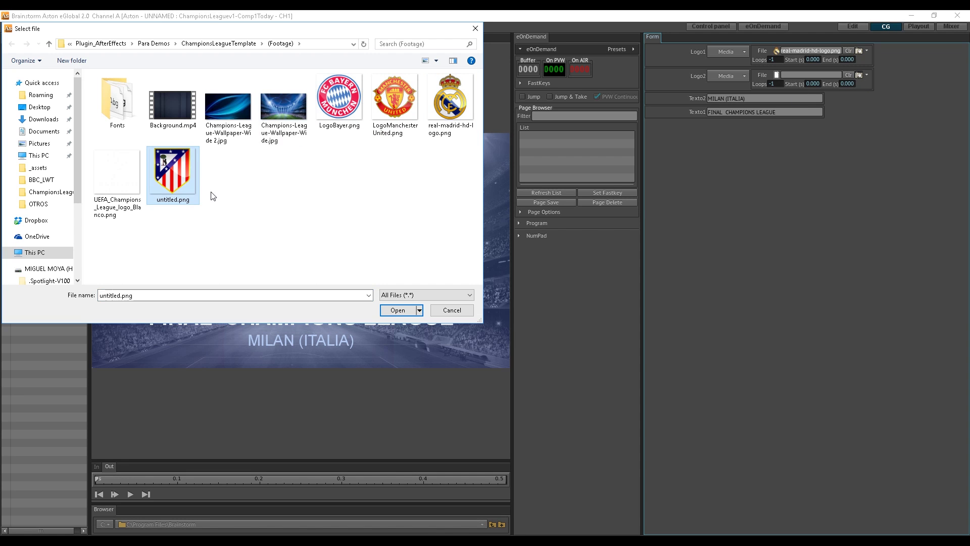
click(398, 310)
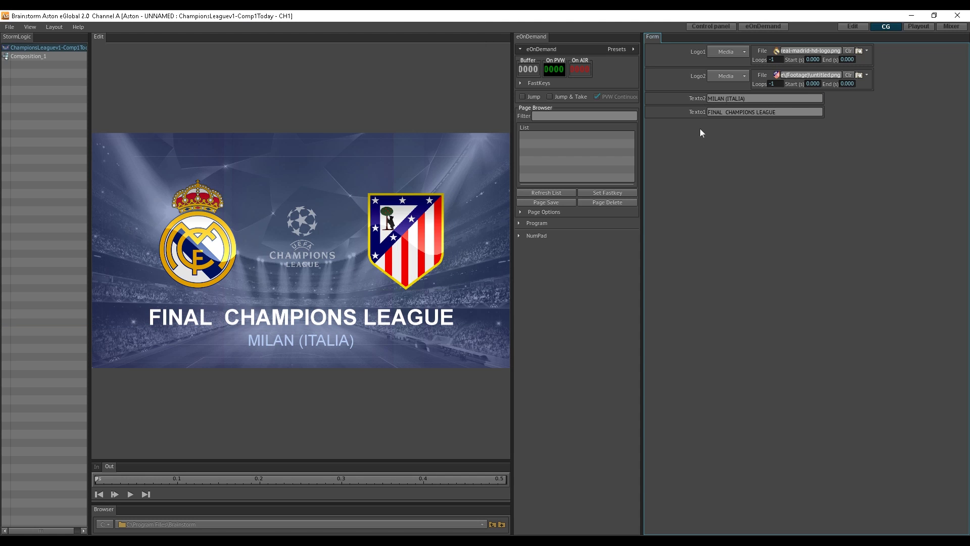
Step: Save the Real Madrid–Atlético final as a page and reload the empty template
click(562, 160)
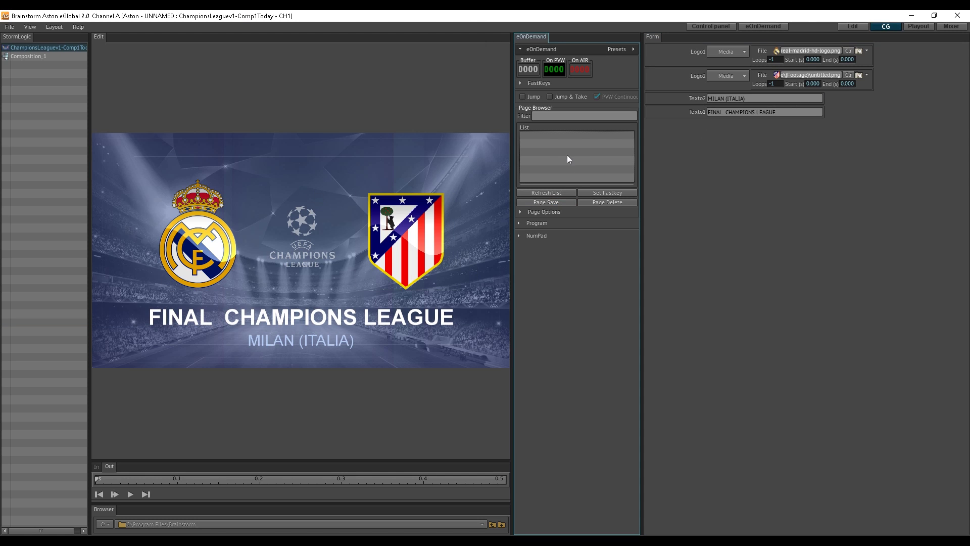
click(552, 205)
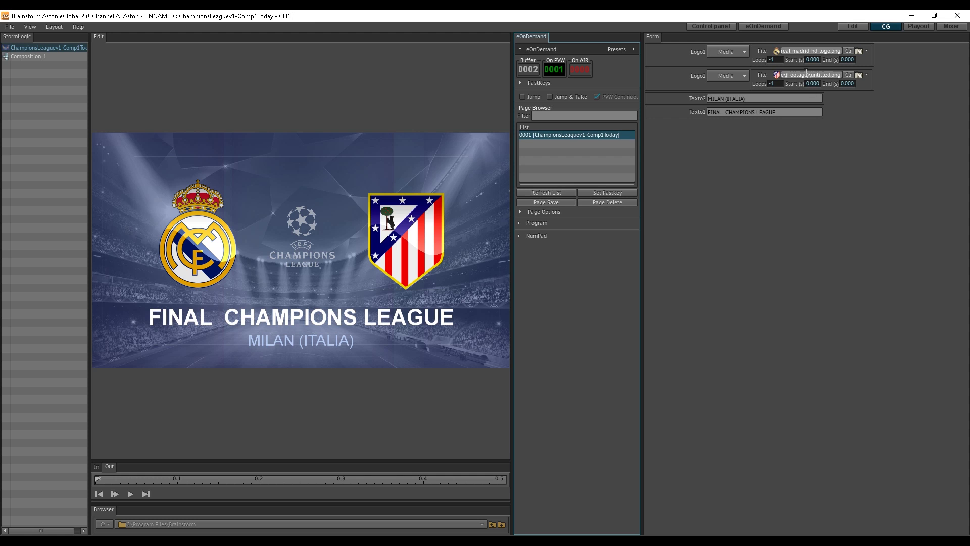
double_click(37, 49)
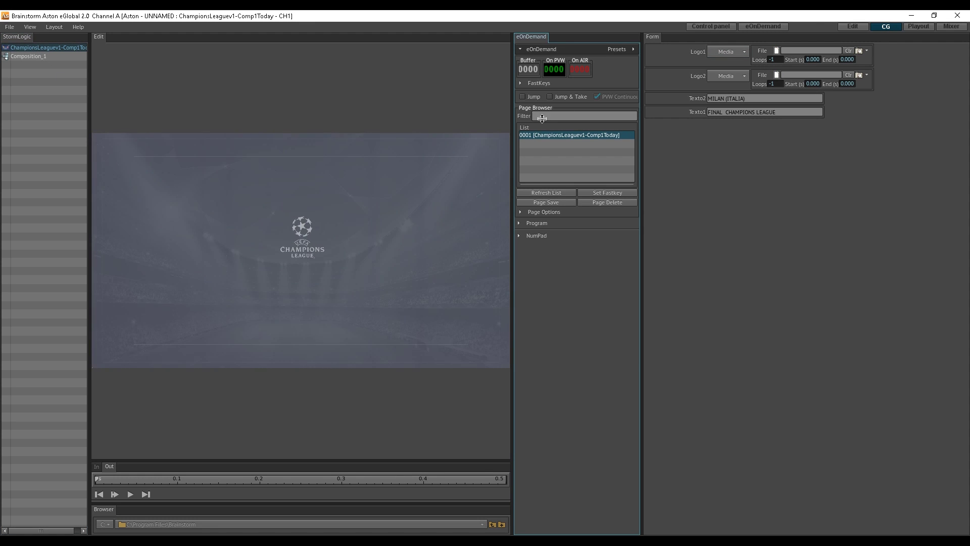
Step: Set Logo1 to LogoManchesterUnited.png and Logo2 to LogoBayer.png from (Footage)
click(859, 50)
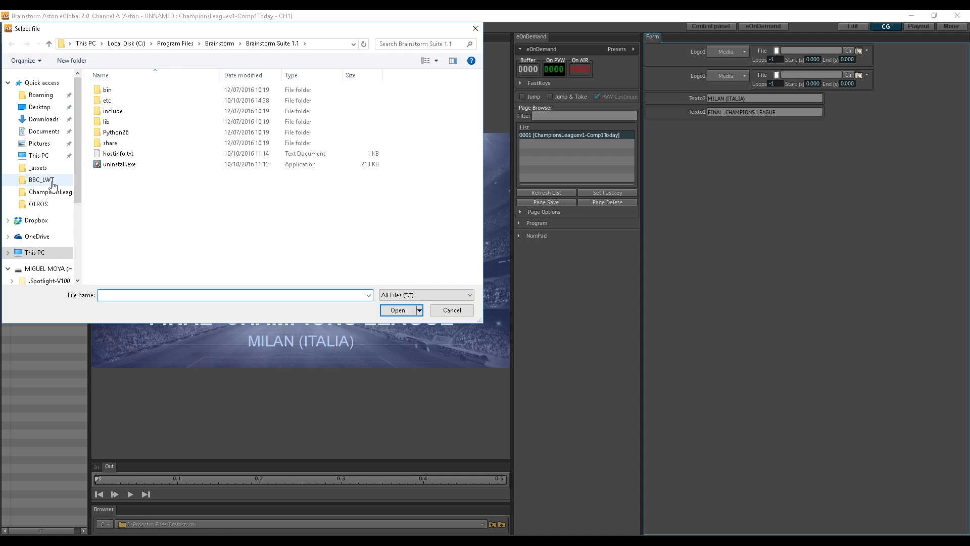
click(50, 193)
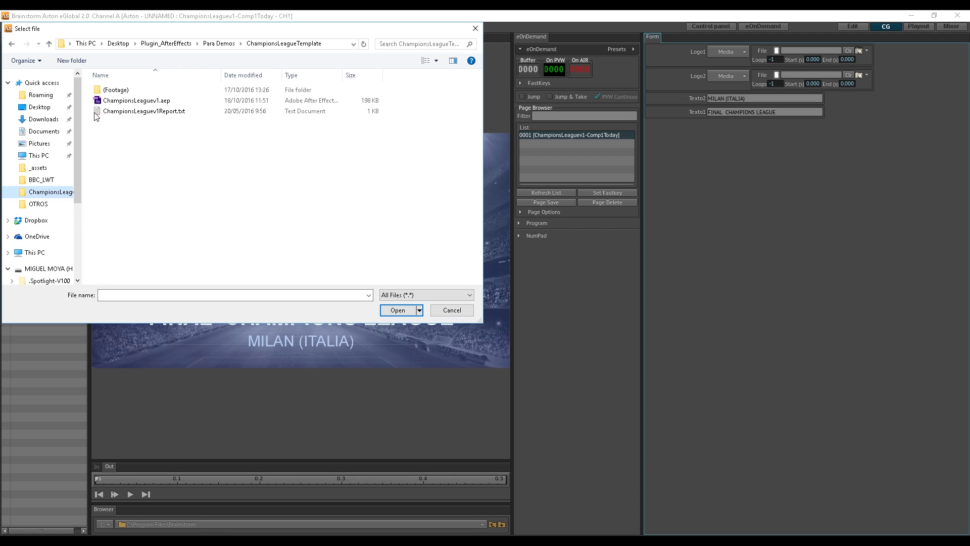
double_click(108, 90)
click(395, 102)
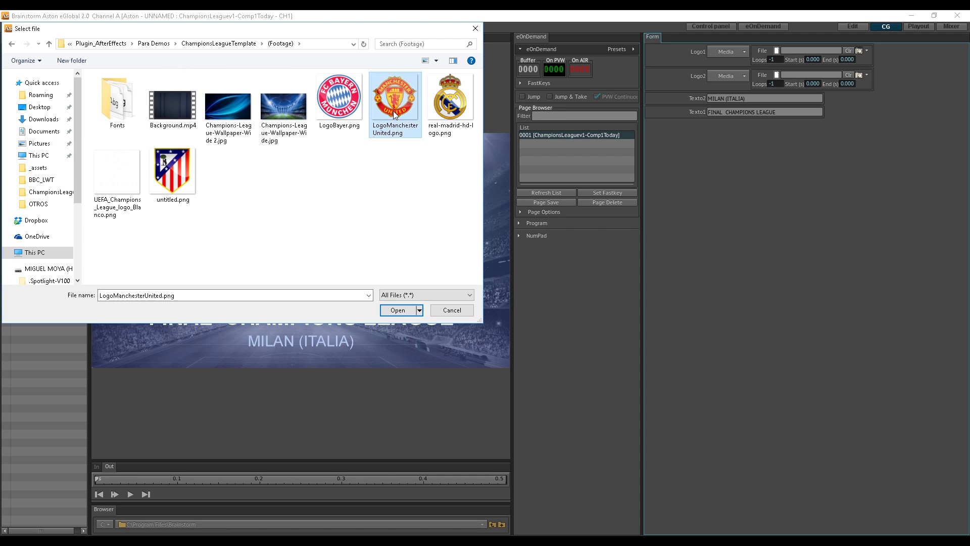
click(397, 310)
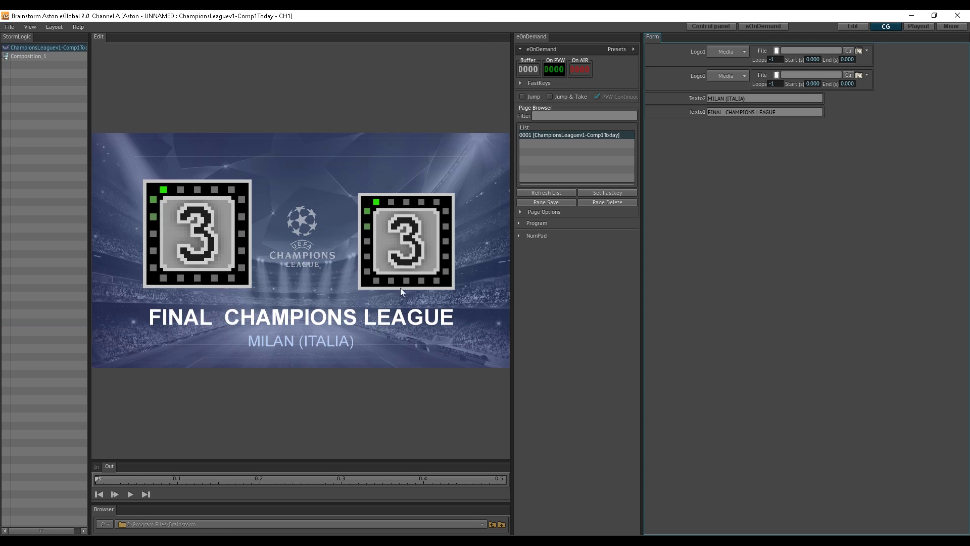
click(860, 74)
click(339, 98)
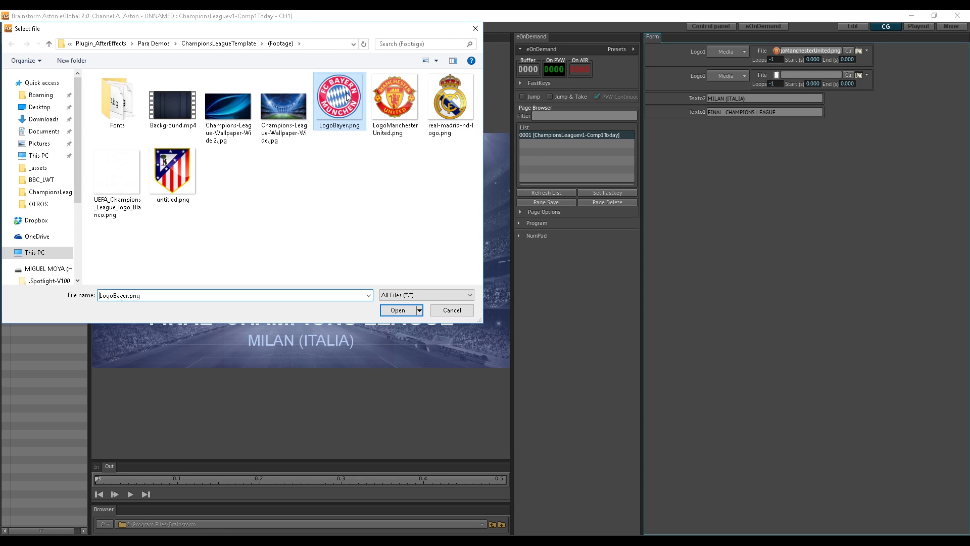
click(398, 310)
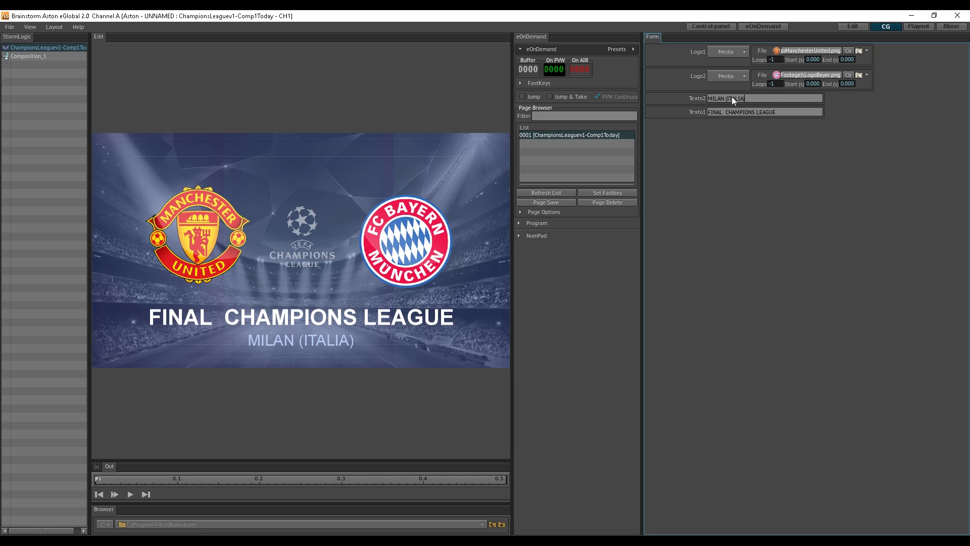
Step: Enter MADRID in Texto2 and SEMIFINAL in Texto1, then save as page 0002
text(MADRID)
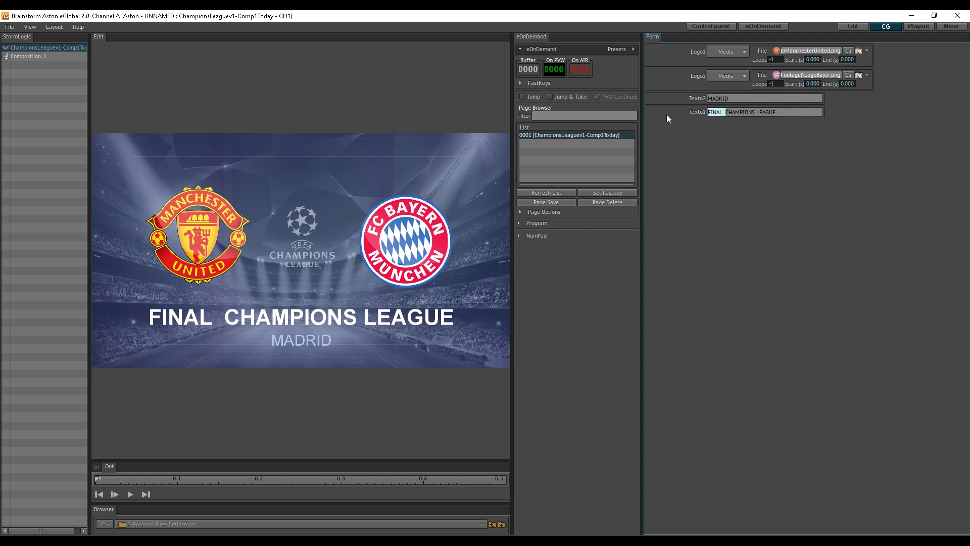
text(SEMI)
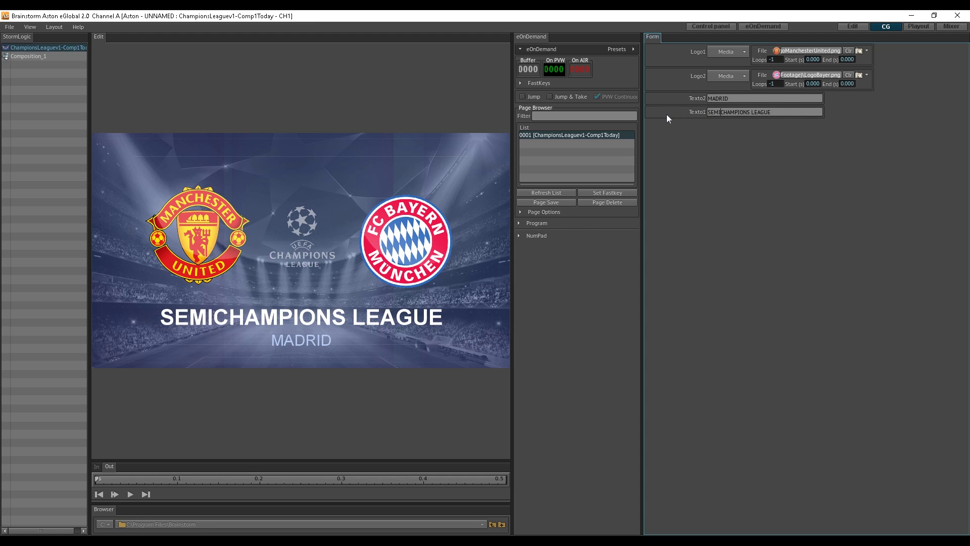
text(FINAL)
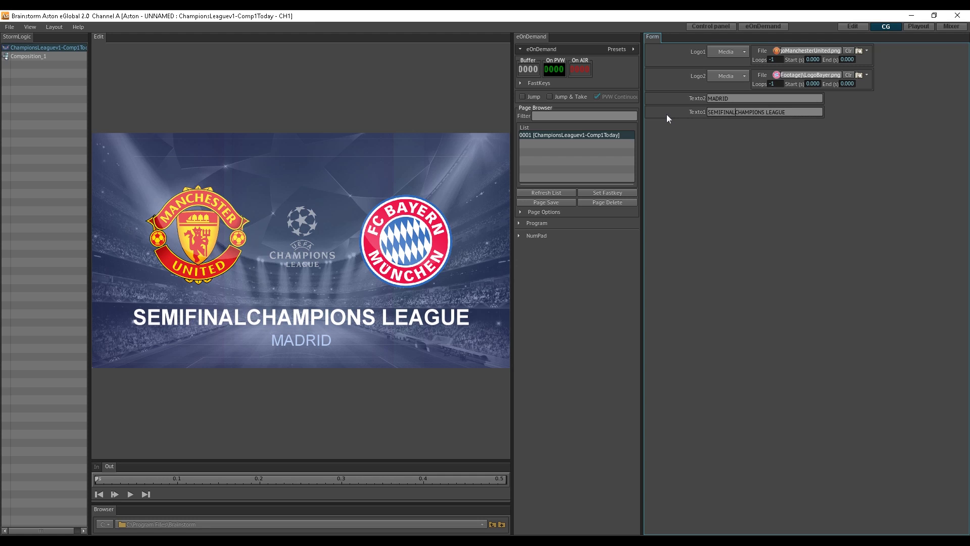
click(582, 167)
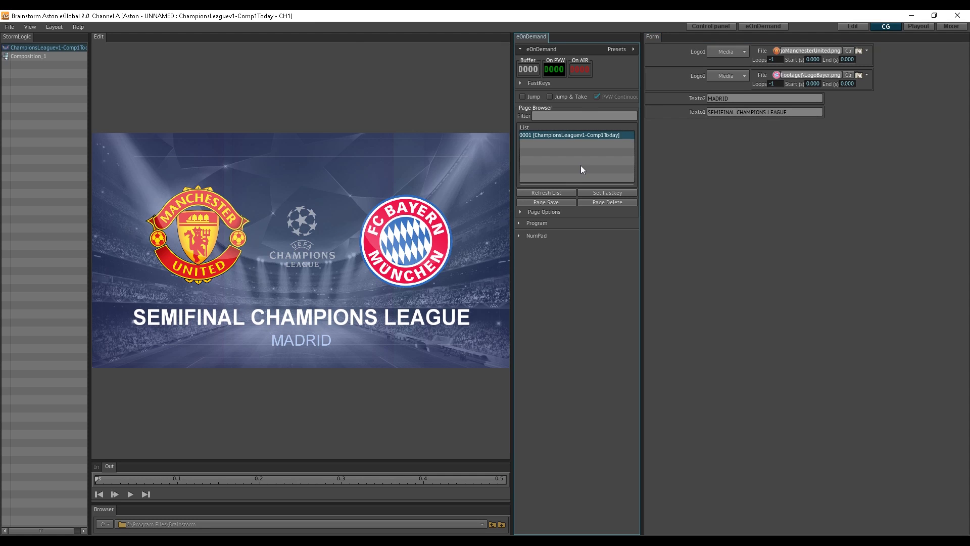
click(559, 202)
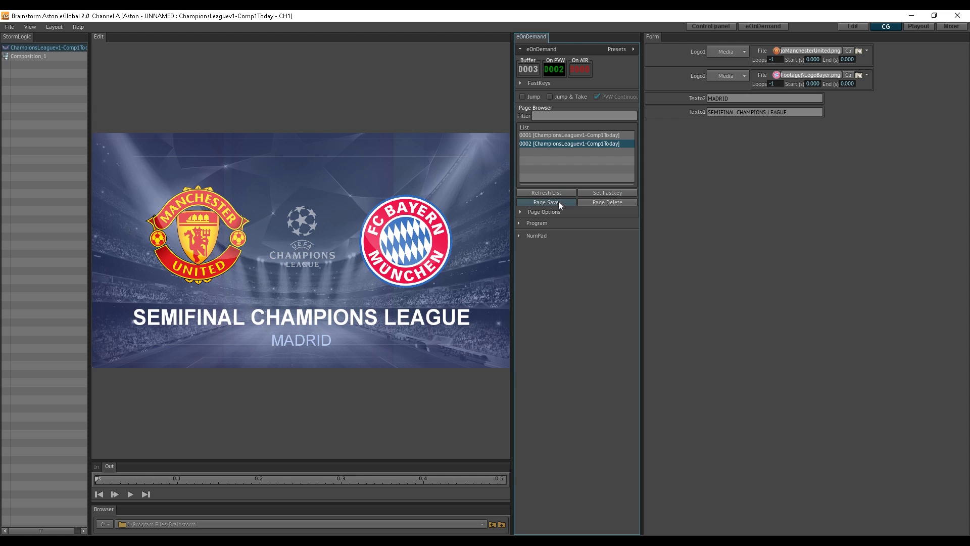
Step: Preview pages 0001 and 0002 in turn to compare the final and semifinal
key(Up)
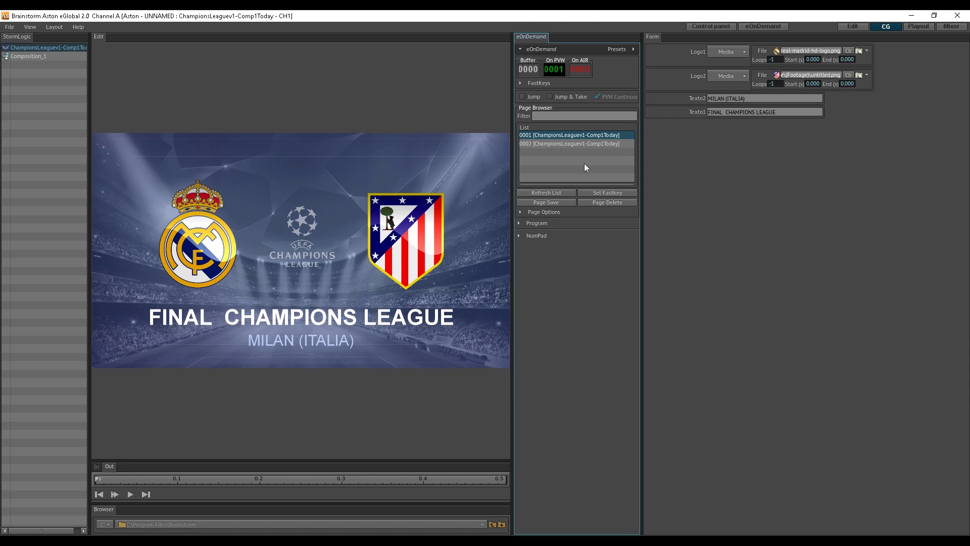
key(Down)
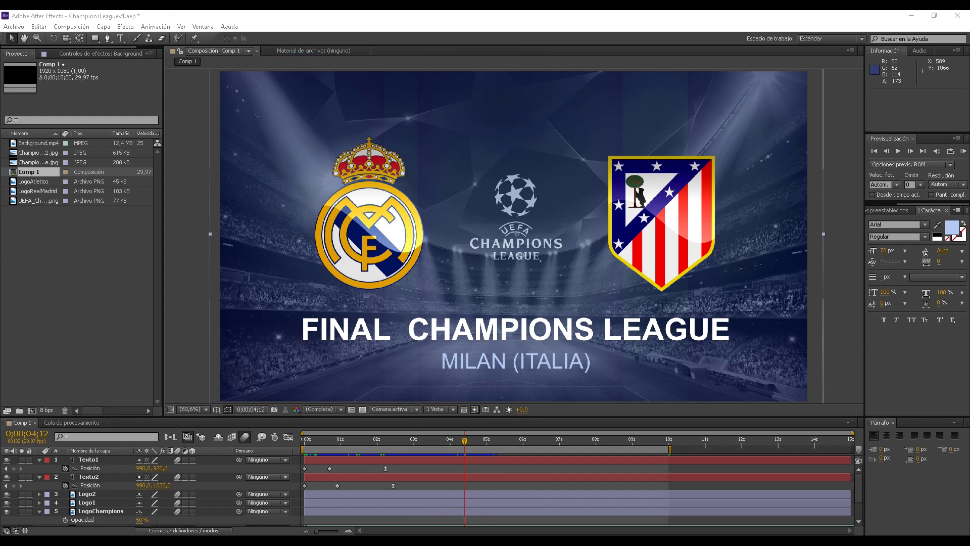
key(alt+Tab)
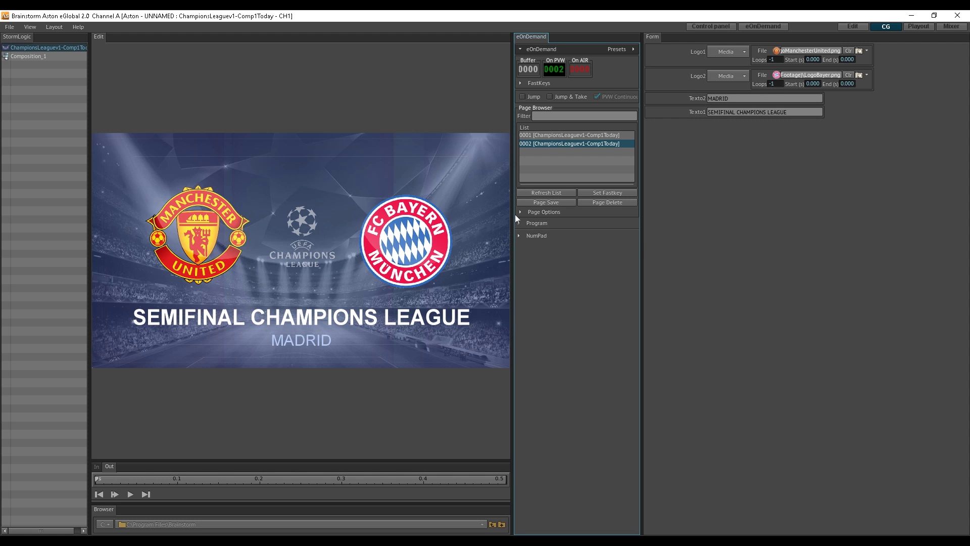
Step: Widen the Edit viewport to enlarge the Manchester United–Bayern semifinal page preview
drag(513, 214, 712, 216)
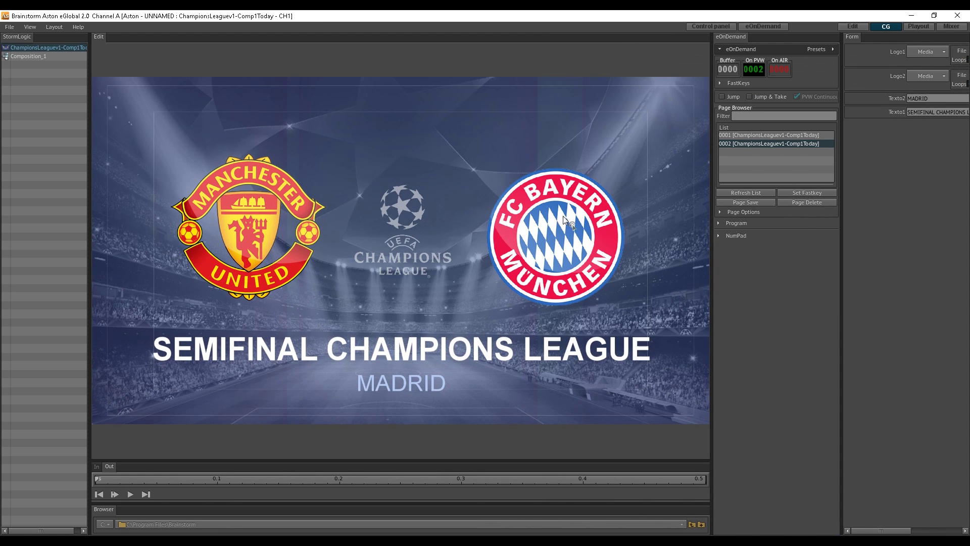